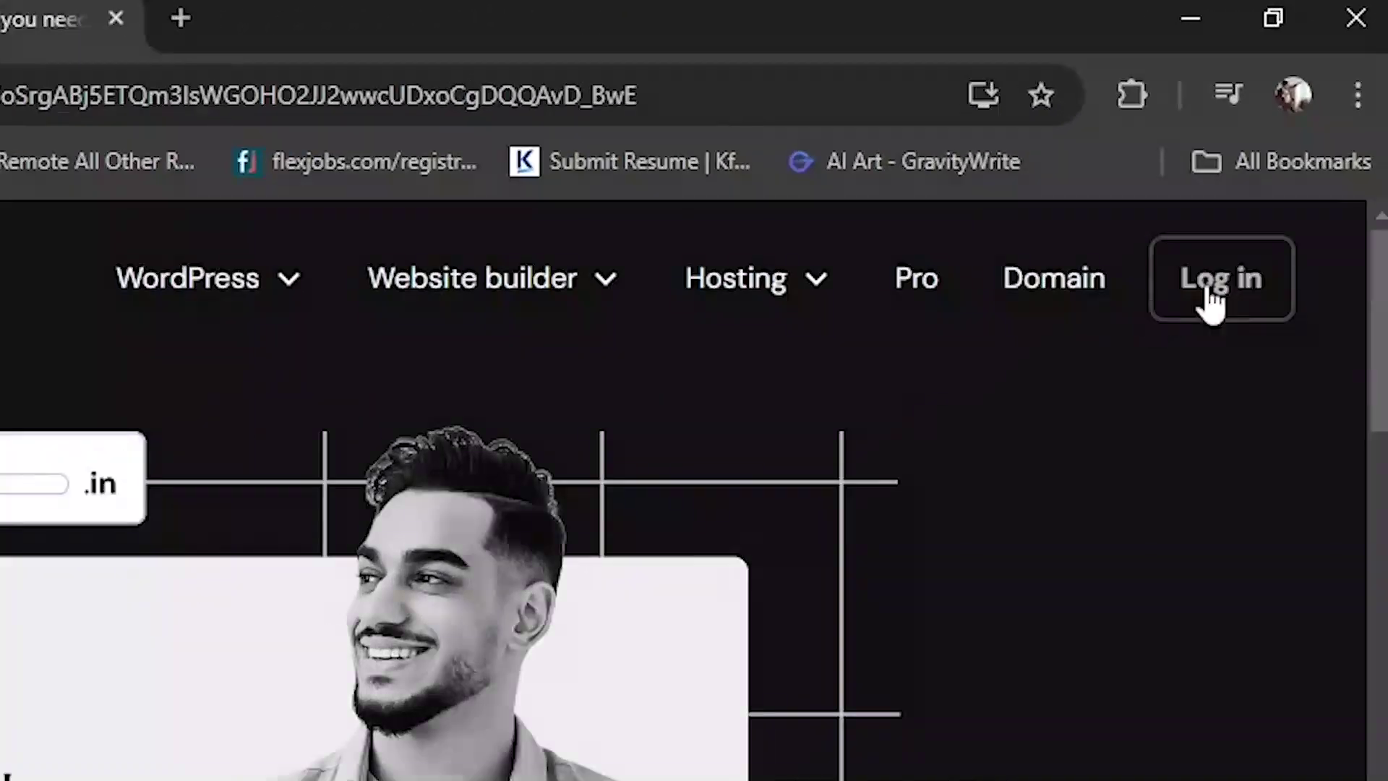
# Log in to Hostinger with a Google account and approve the sign-in to hostinger.com
pyautogui.click(1313, 126)
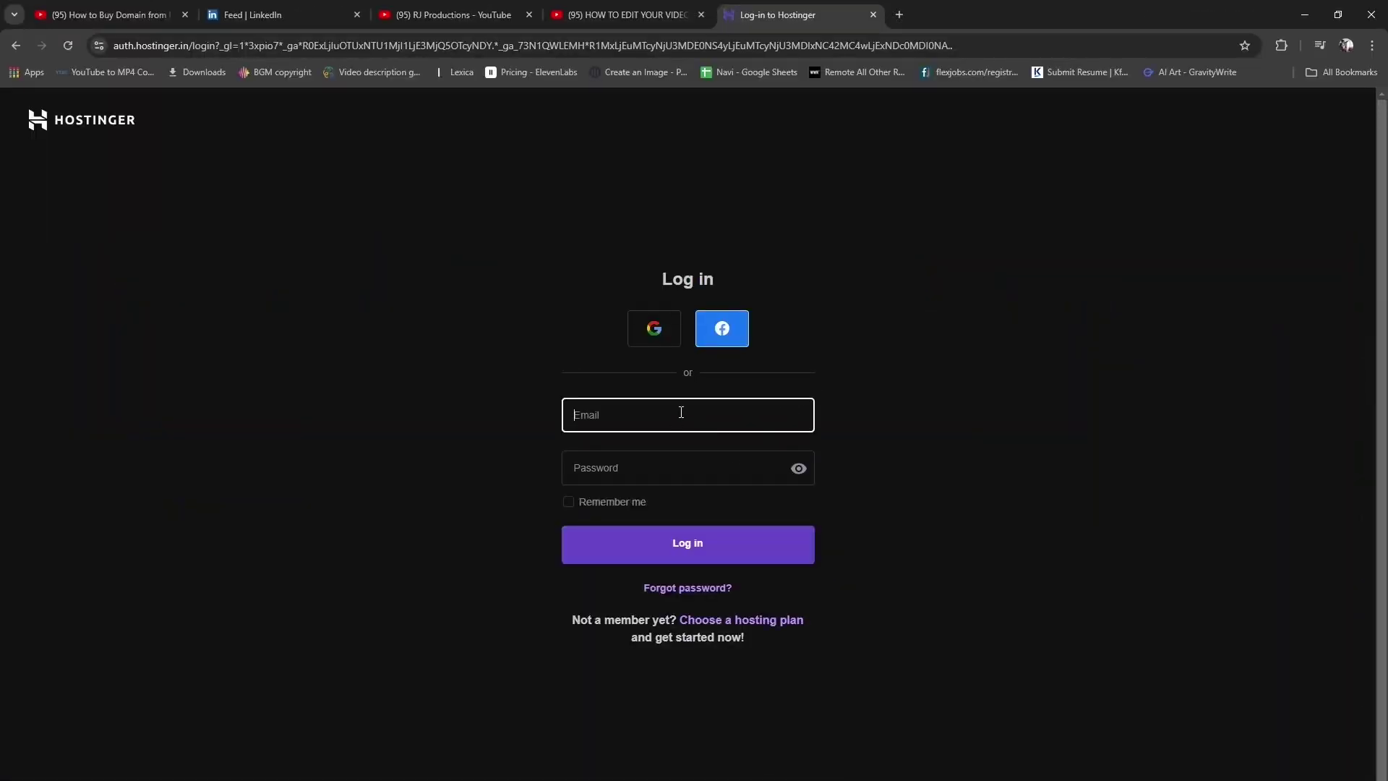
pyautogui.click(662, 333)
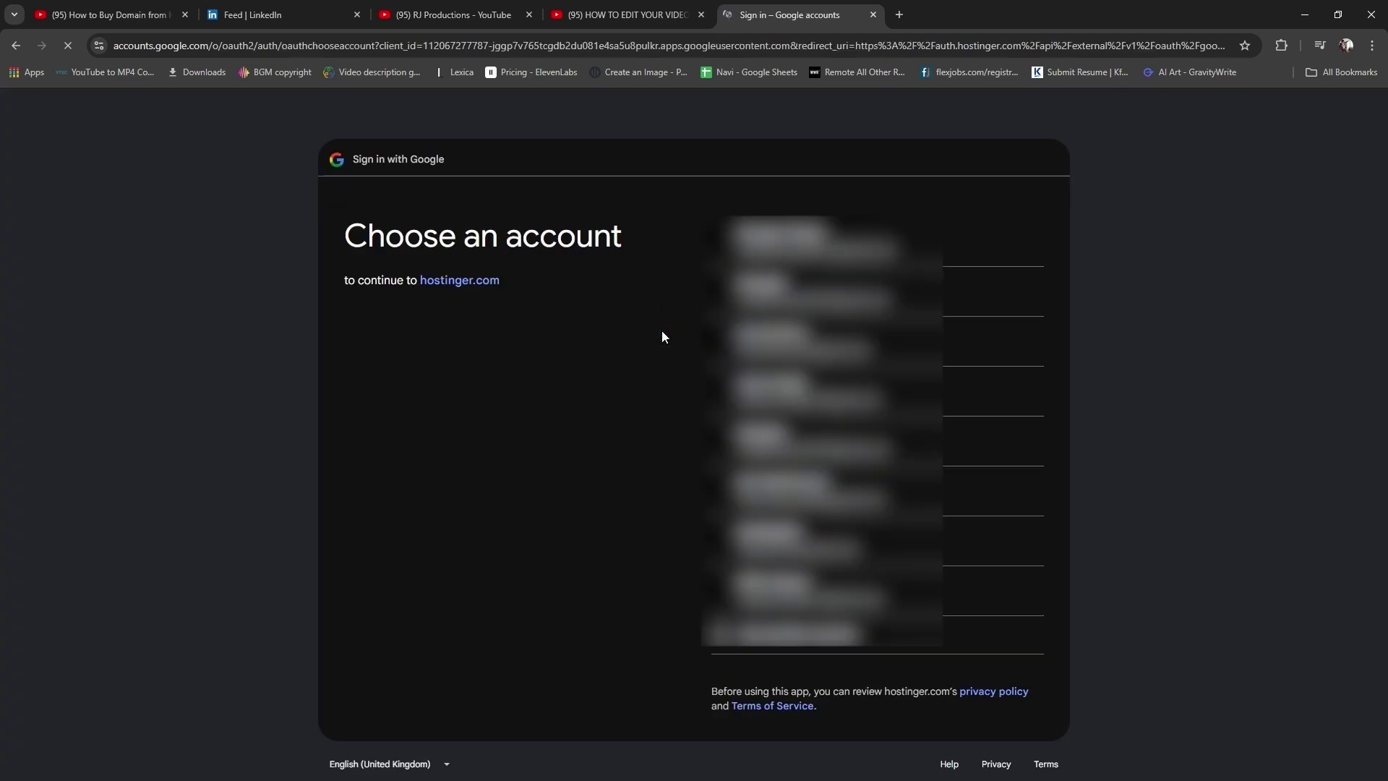
pyautogui.click(791, 405)
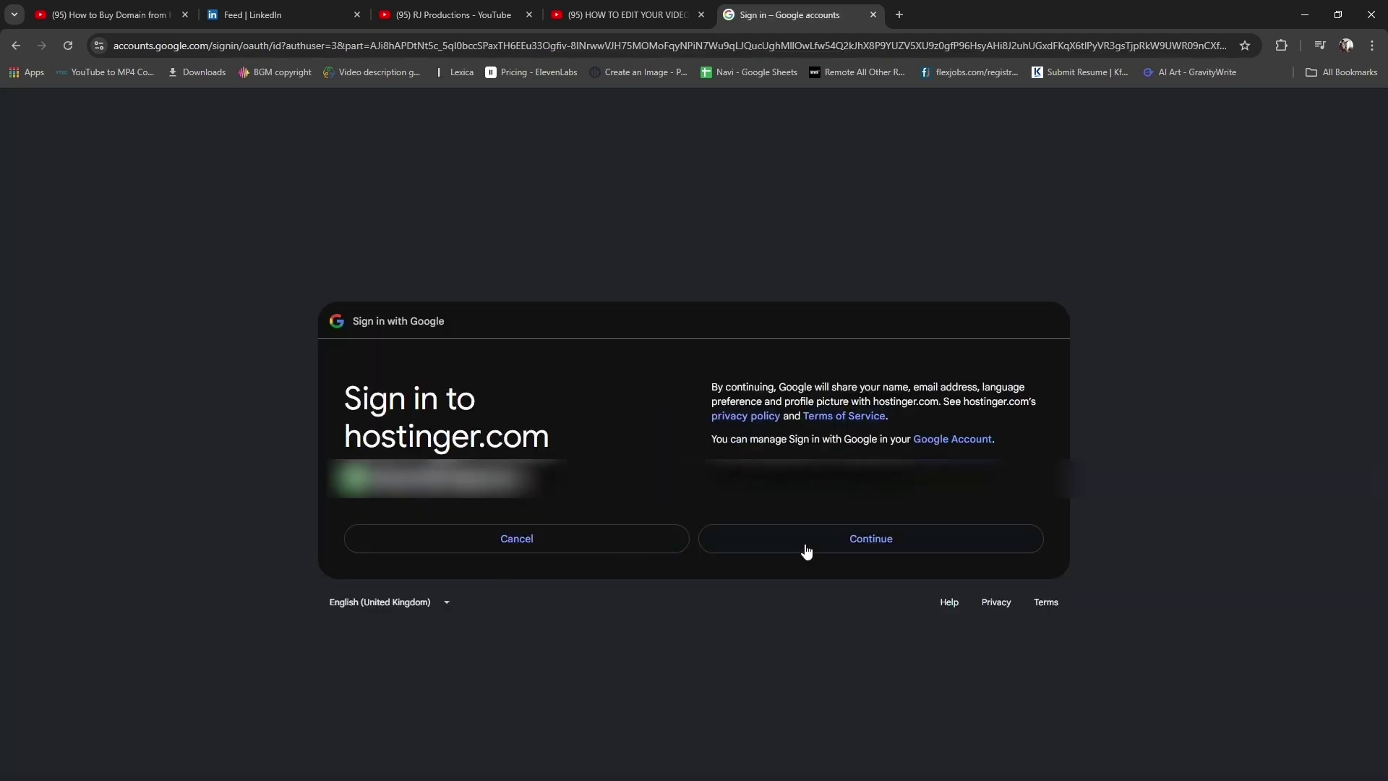
pyautogui.click(794, 541)
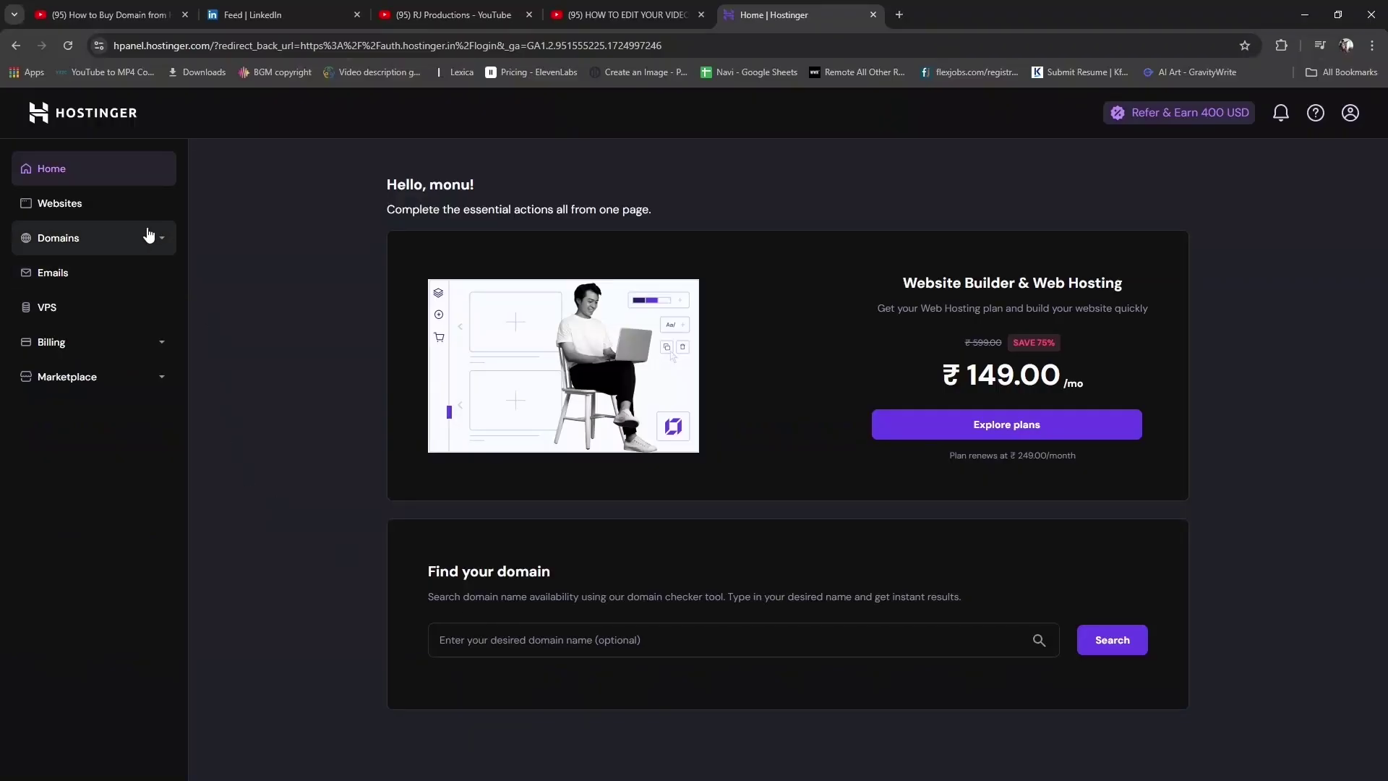
# Search for the domain name "carinfo" with the domain checker
pyautogui.click(79, 238)
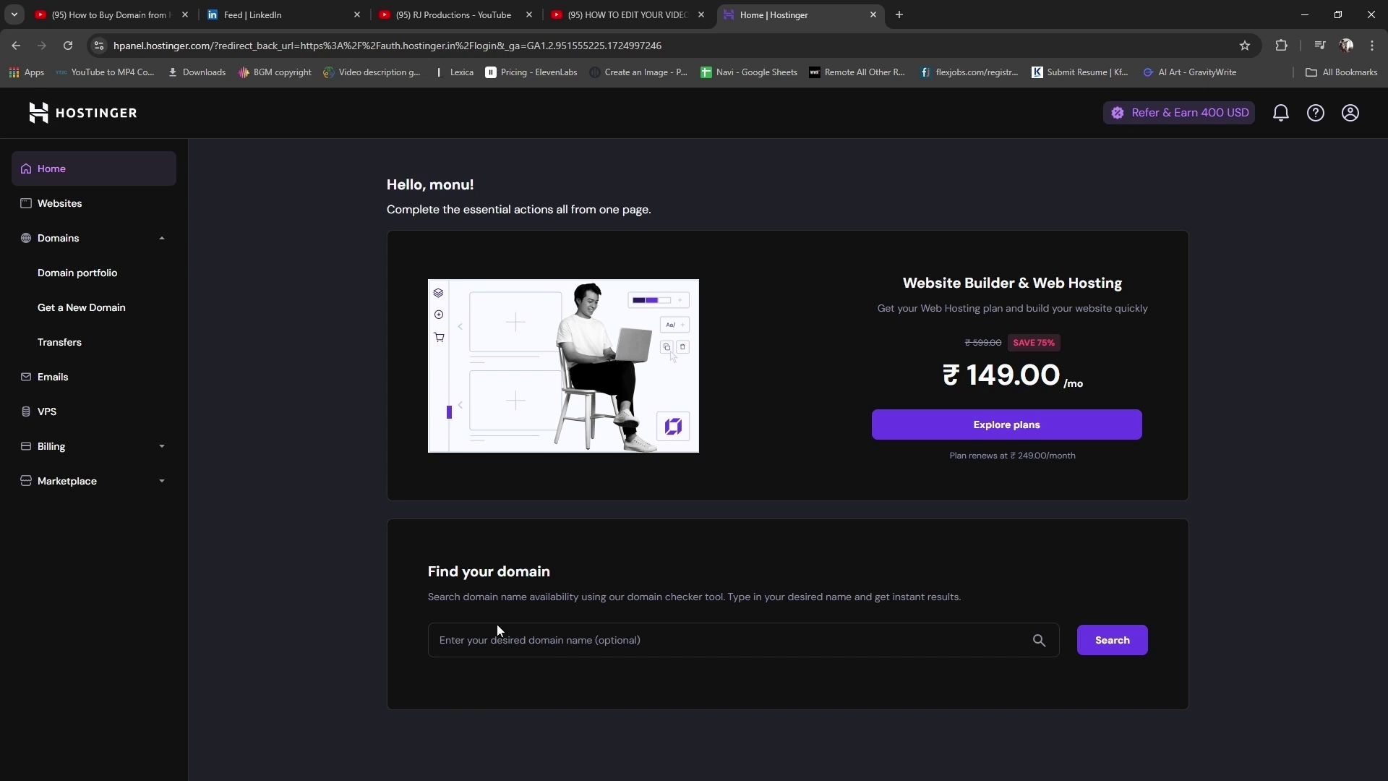
pyautogui.click(534, 642)
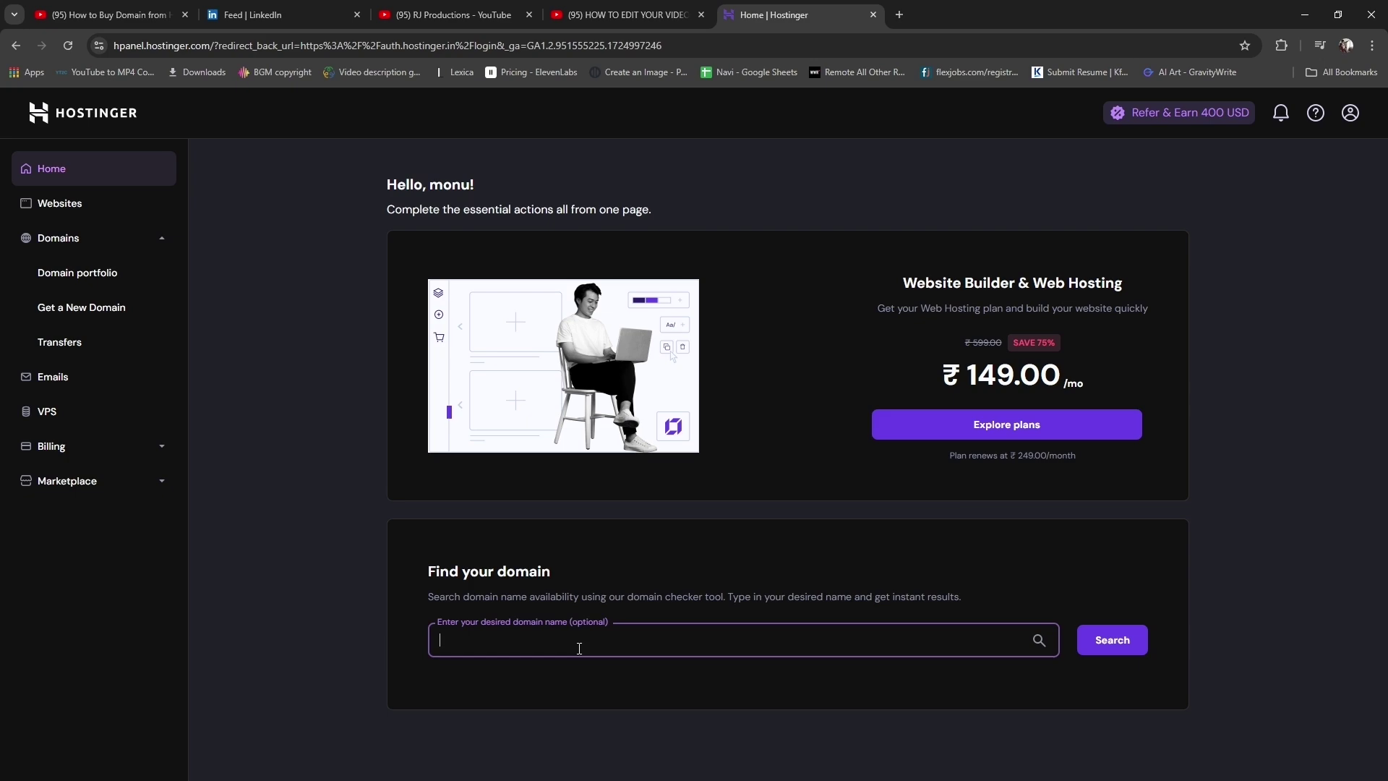
pyautogui.write('car')
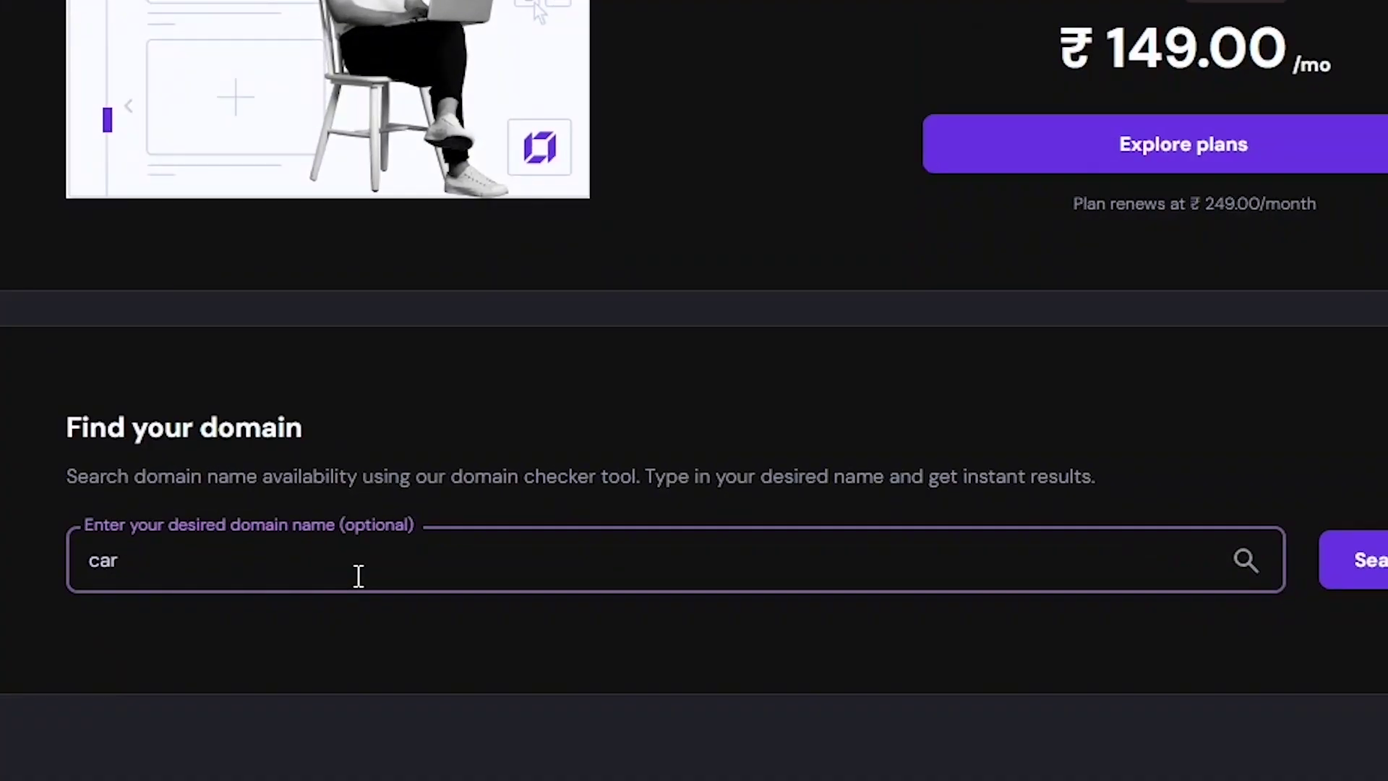
pyautogui.write('info')
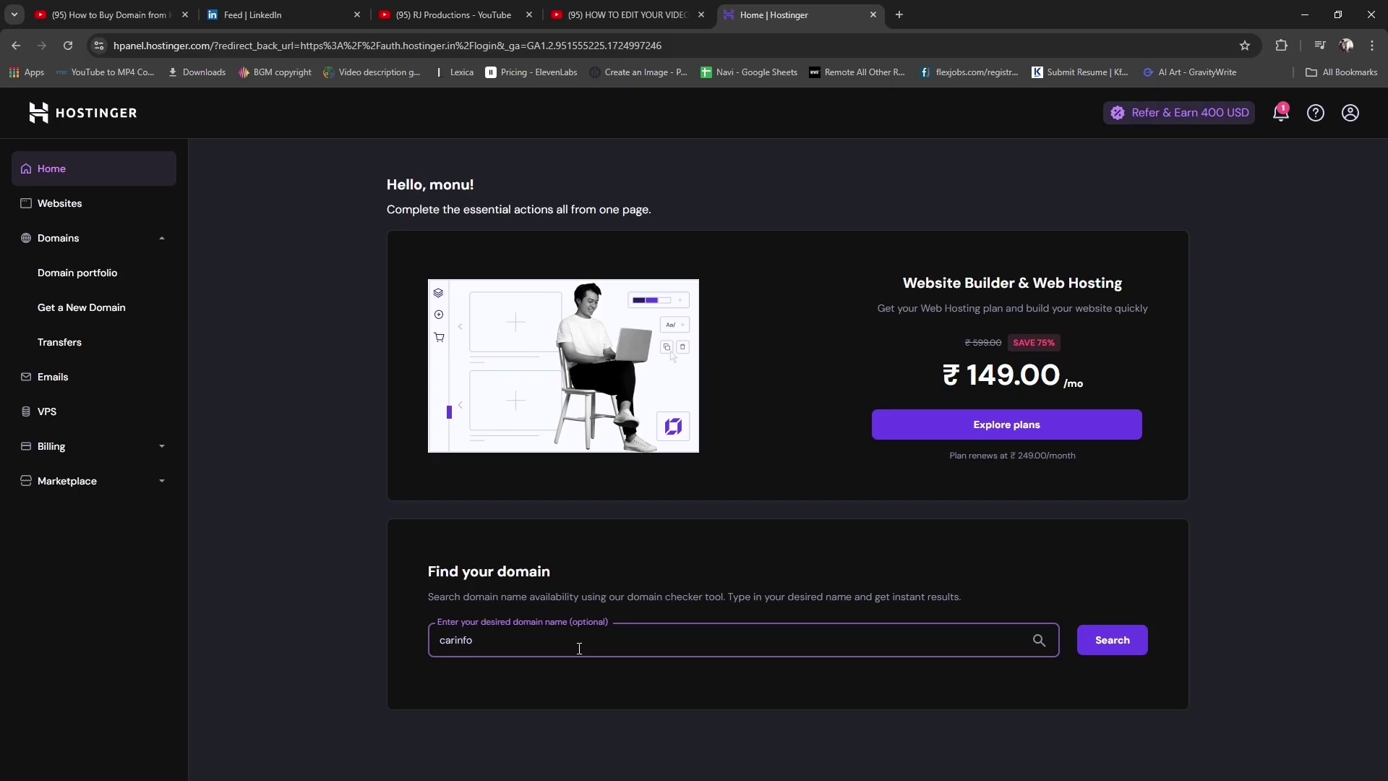
pyautogui.click(1106, 646)
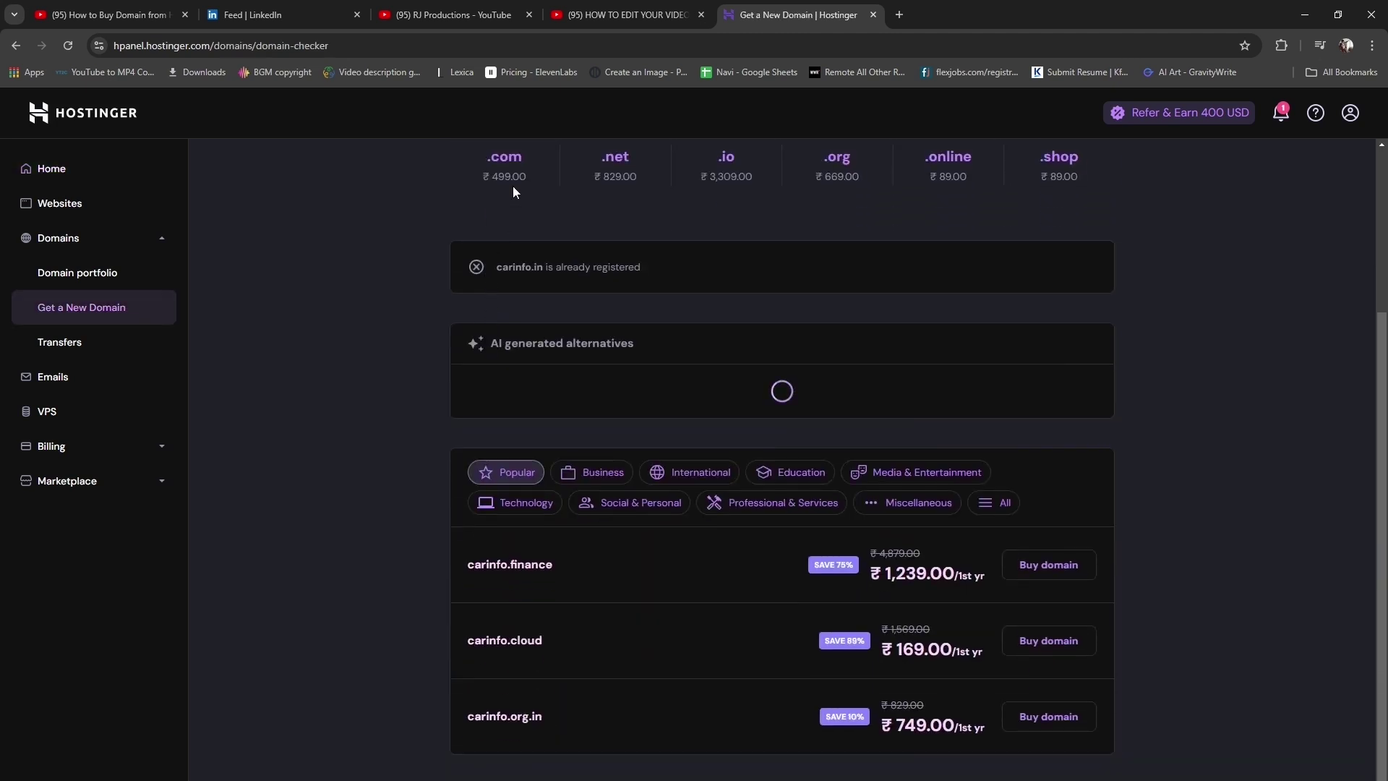
# Review the carinfo results and alternatives, and check the availability of carinfo.com
pyautogui.scroll(2, 514, 185)
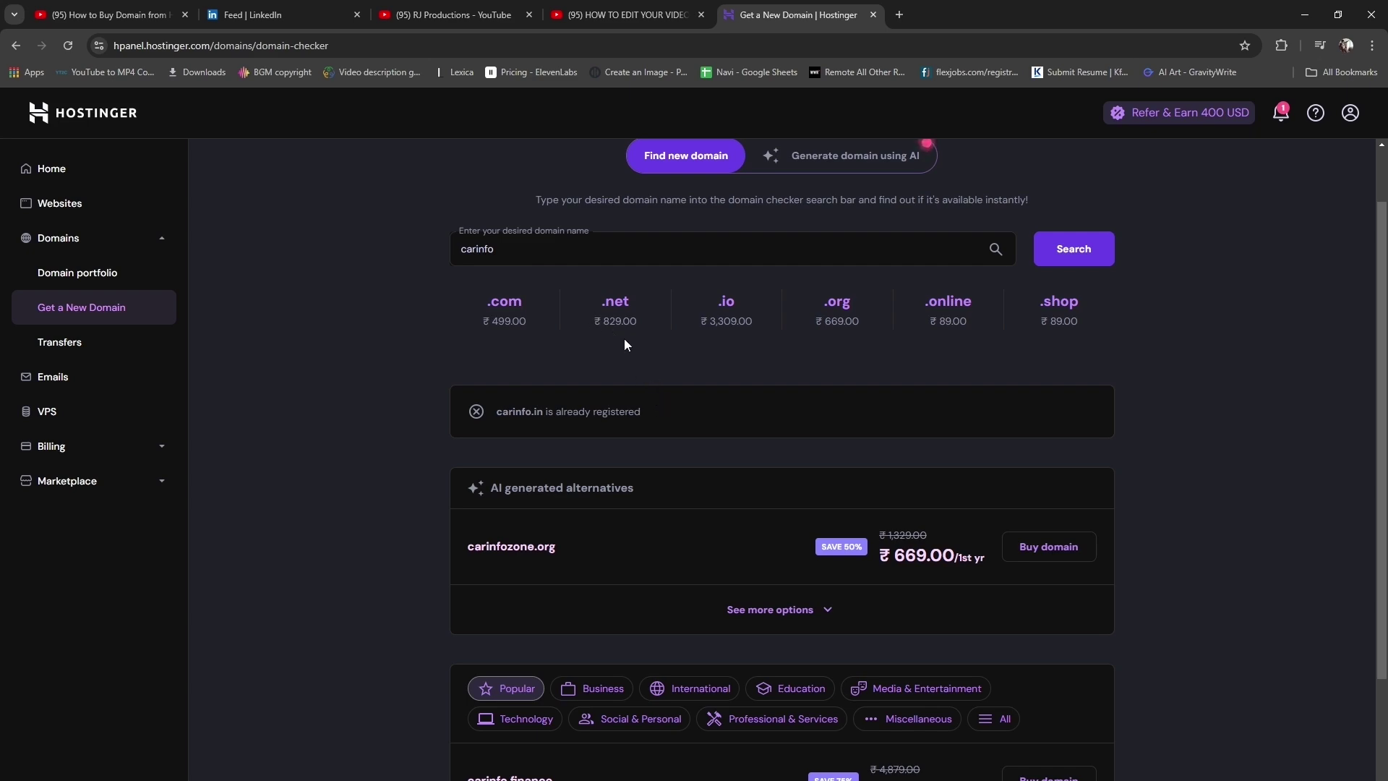
pyautogui.scroll(-3, 623, 344)
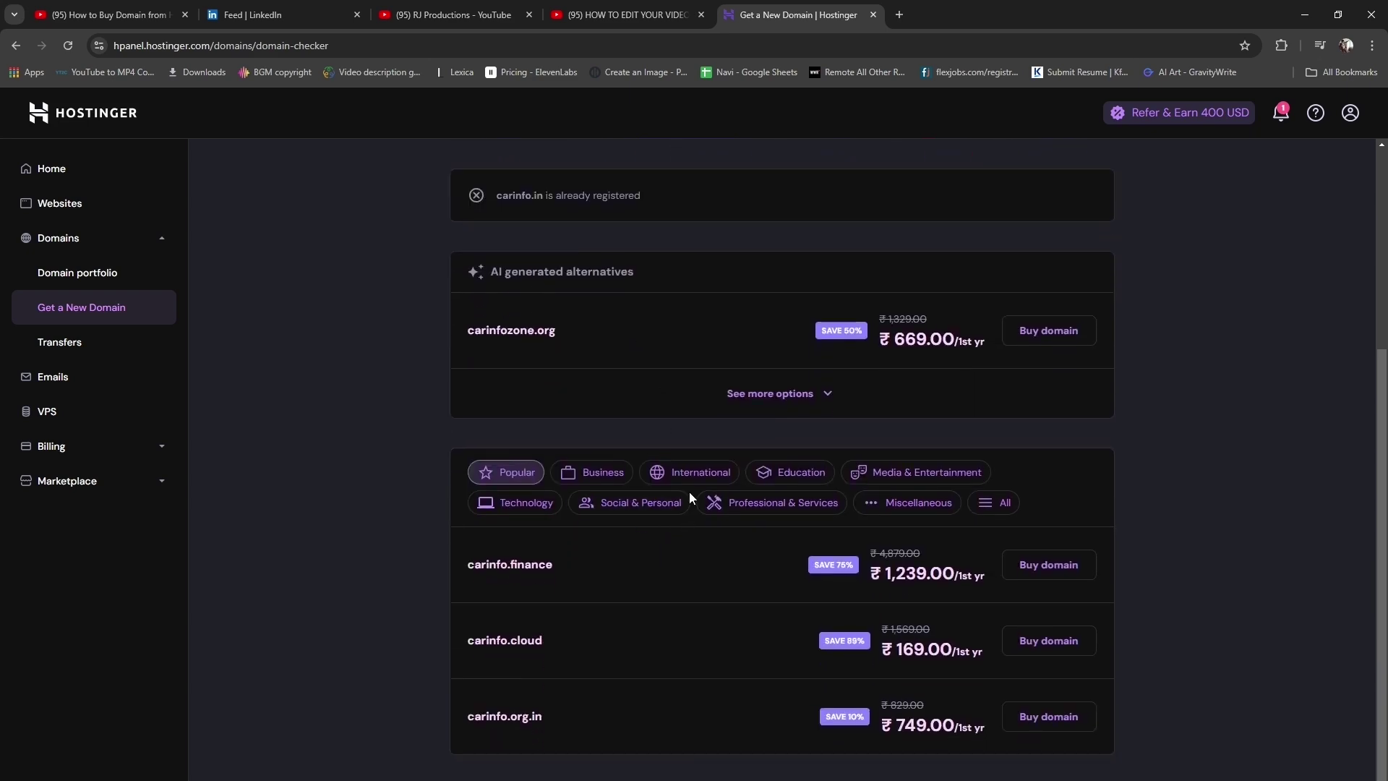
pyautogui.scroll(4, 569, 357)
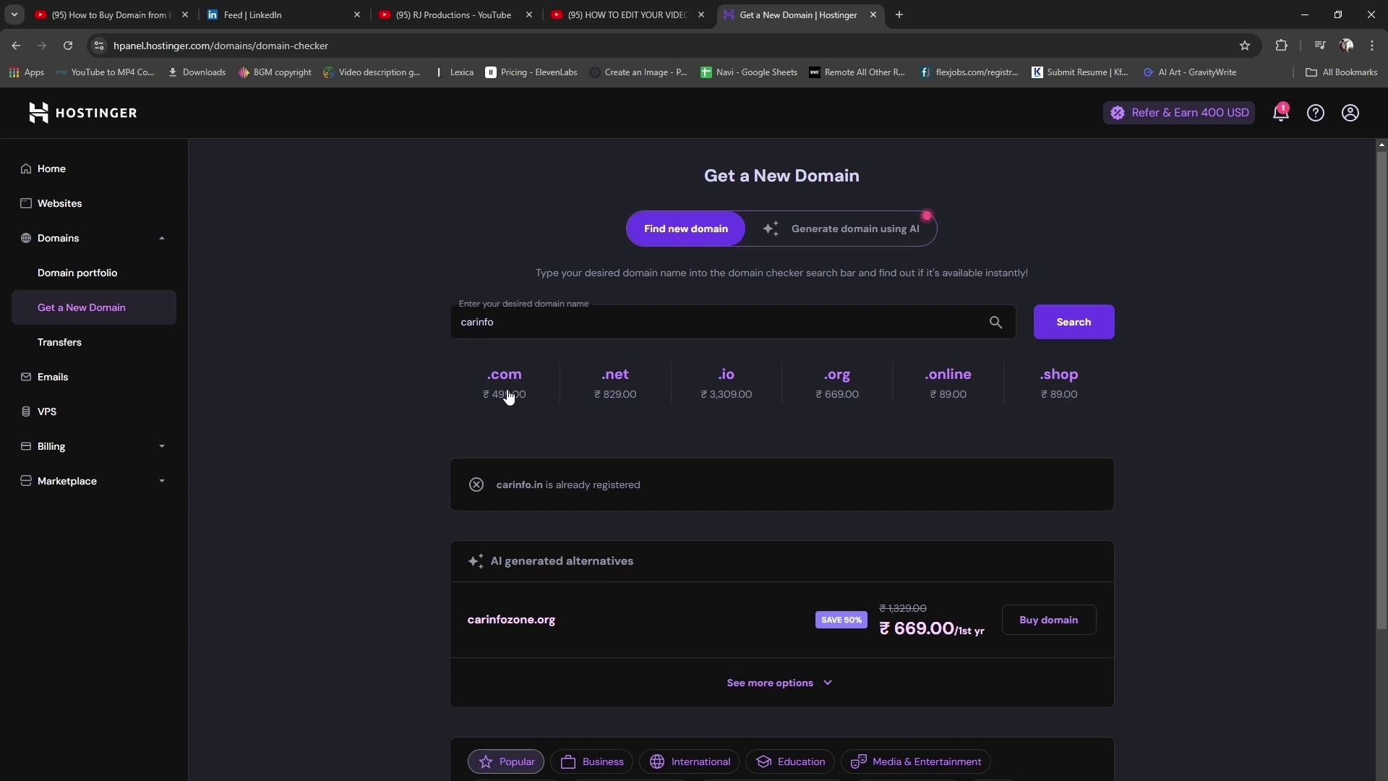
pyautogui.click(512, 383)
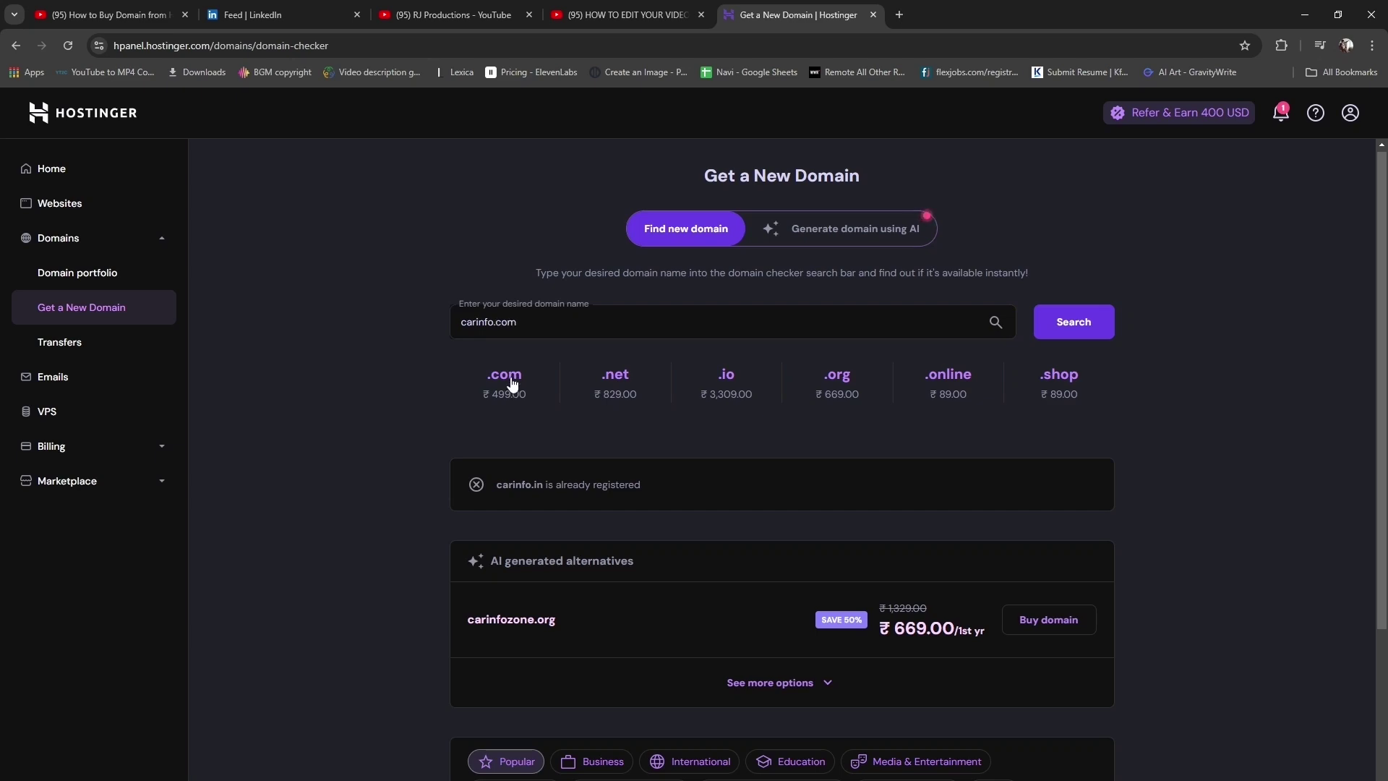
pyautogui.click(1055, 331)
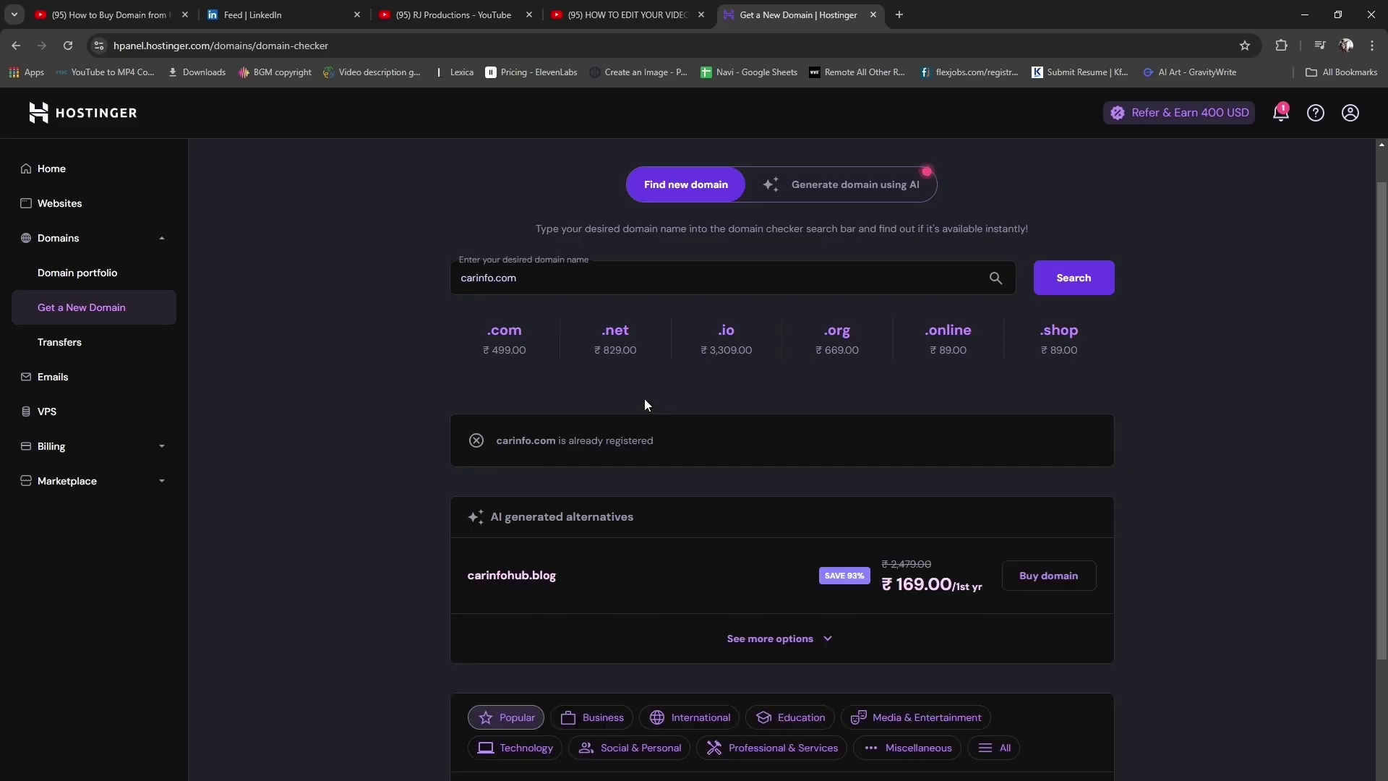
# Change the domain name to carsinfo.com and search for its availability
pyautogui.scroll(1, 644, 398)
pyautogui.click(490, 324)
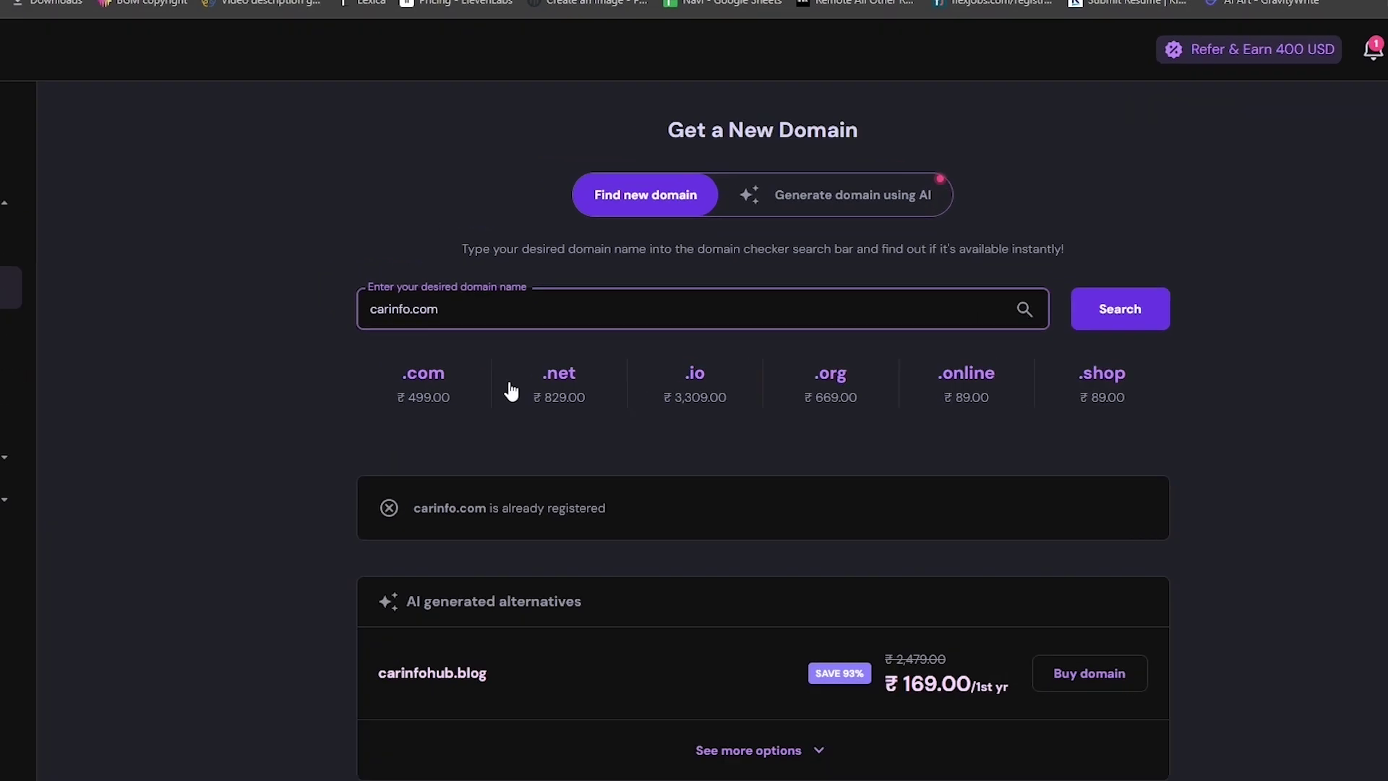
pyautogui.press('BackSpace')
pyautogui.press('BackSpace')
pyautogui.press('BackSpace')
pyautogui.press('BackSpace')
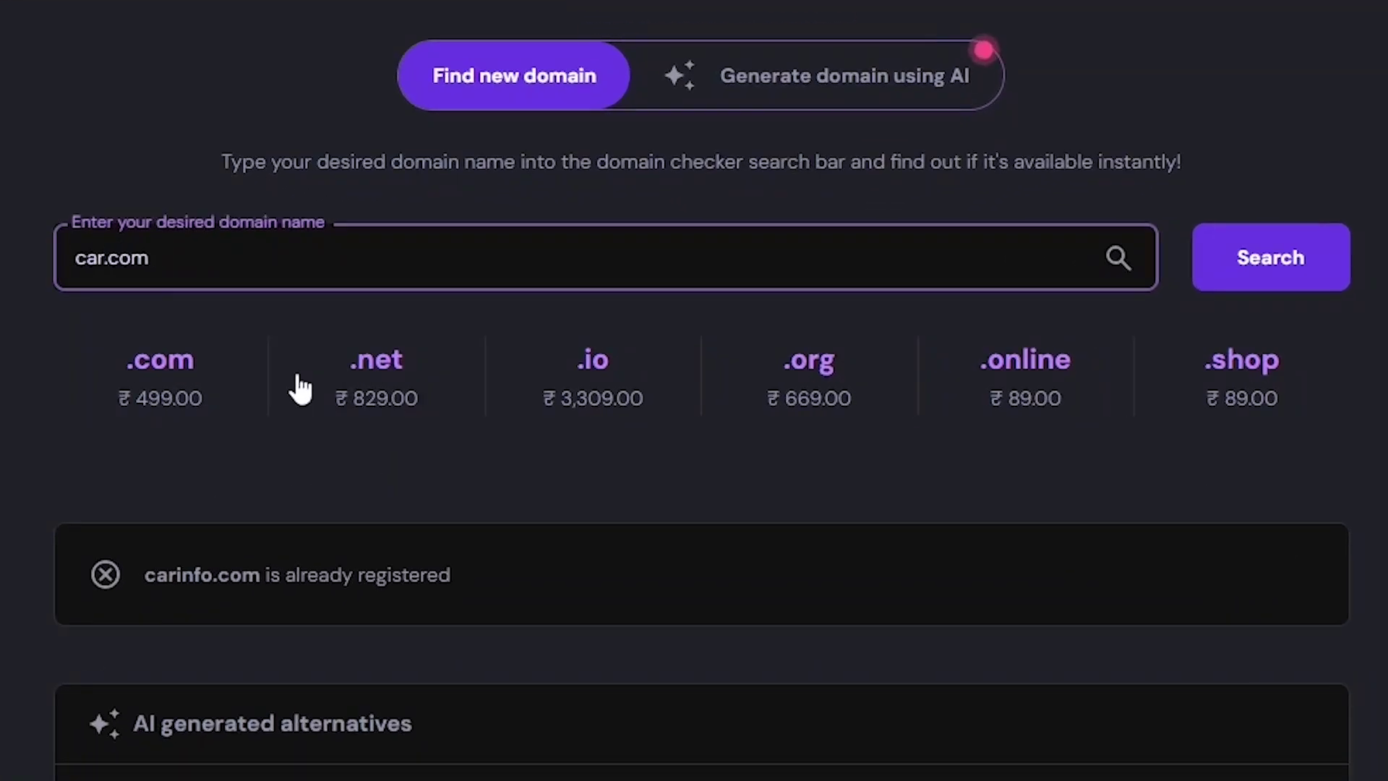
pyautogui.write('sinfo')
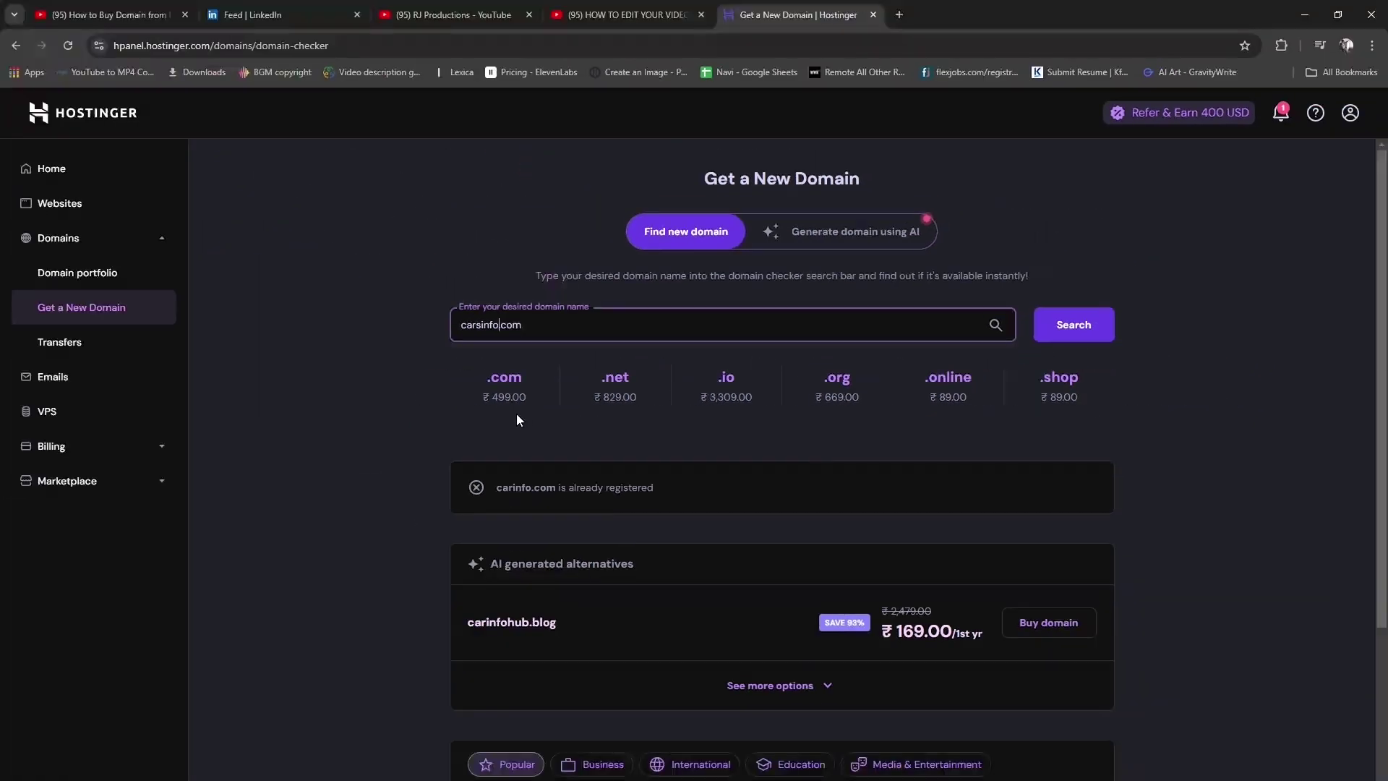
pyautogui.press('Return')
# Examine the availability result for carsinfo.com and the alternative domains and prices offered below it
pyautogui.scroll(-1, 940, 501)
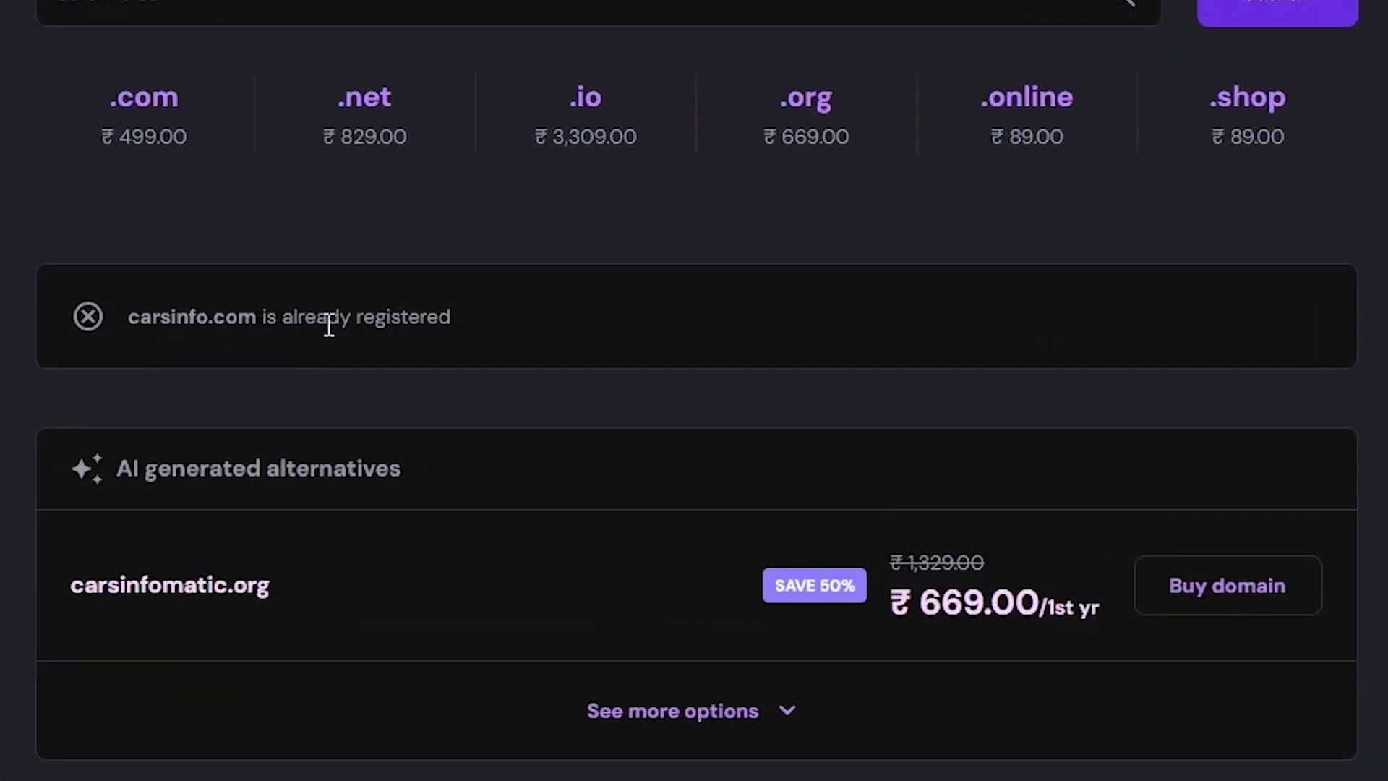
pyautogui.moveTo(475, 321); pyautogui.dragTo(140, 318)
pyautogui.click(549, 298)
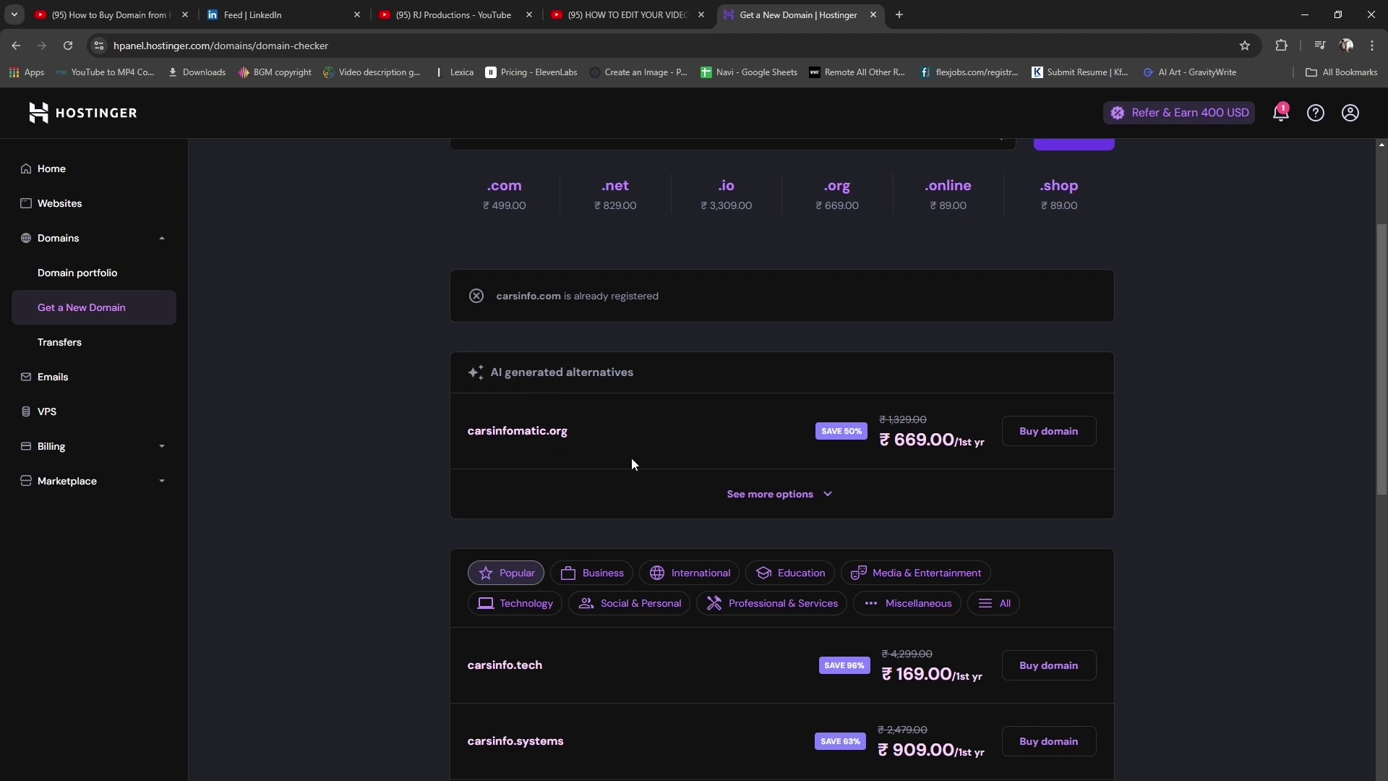
pyautogui.scroll(-2, 618, 440)
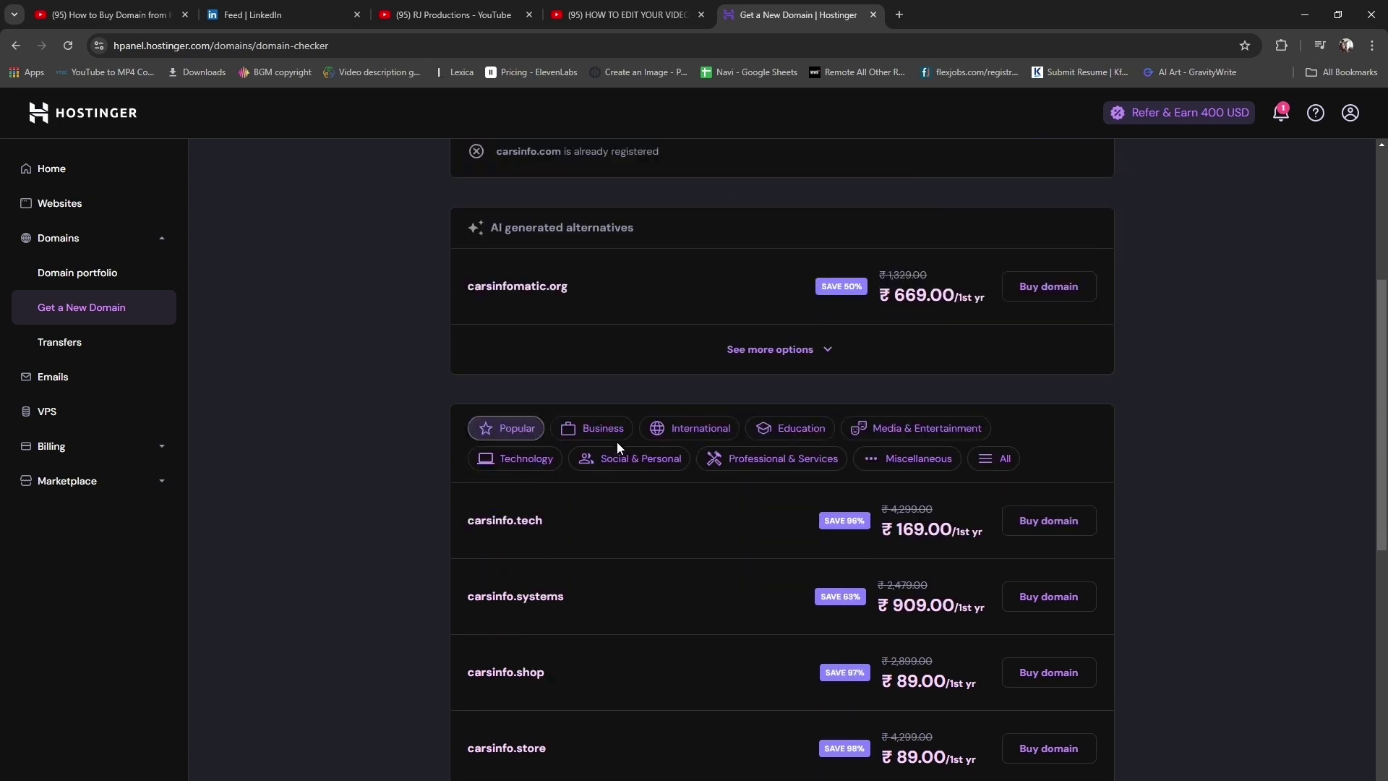
pyautogui.scroll(-2, 579, 441)
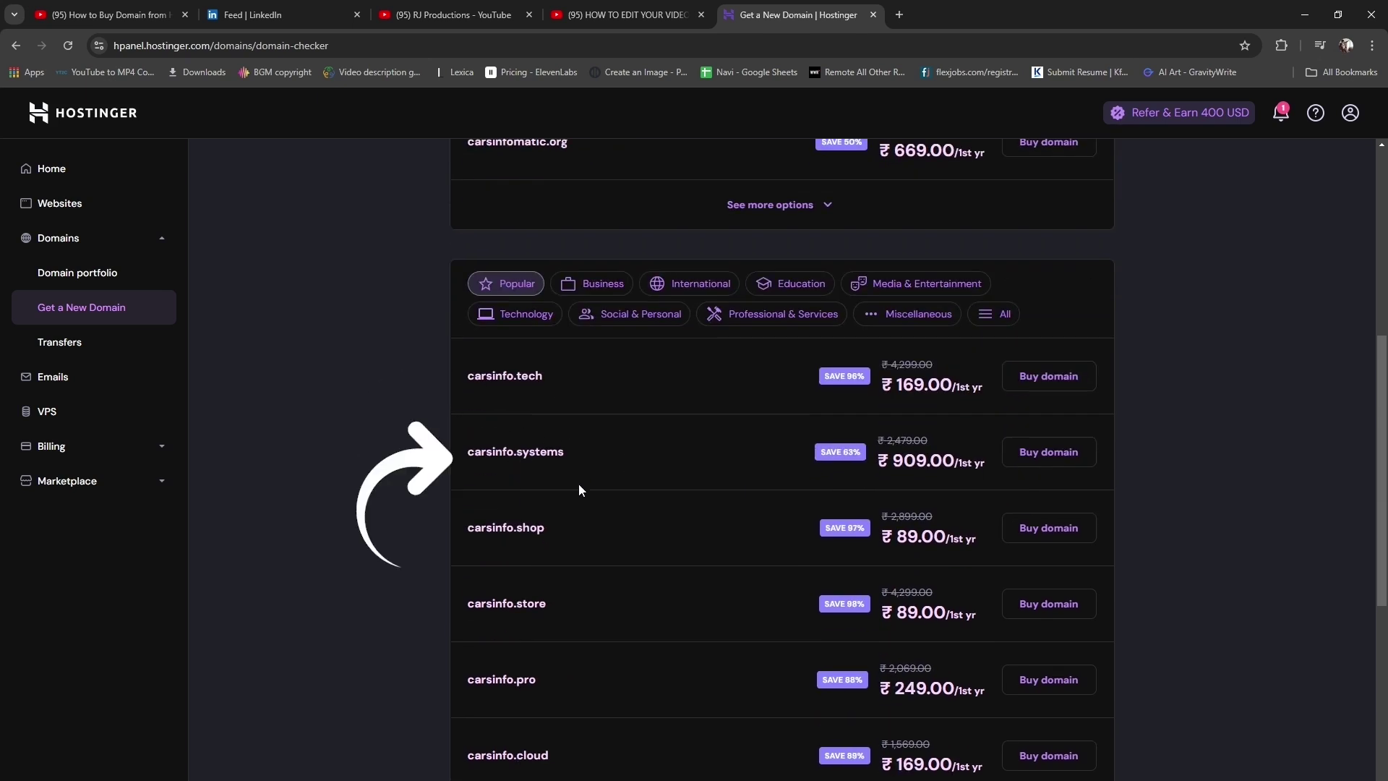
pyautogui.scroll(-6, 558, 610)
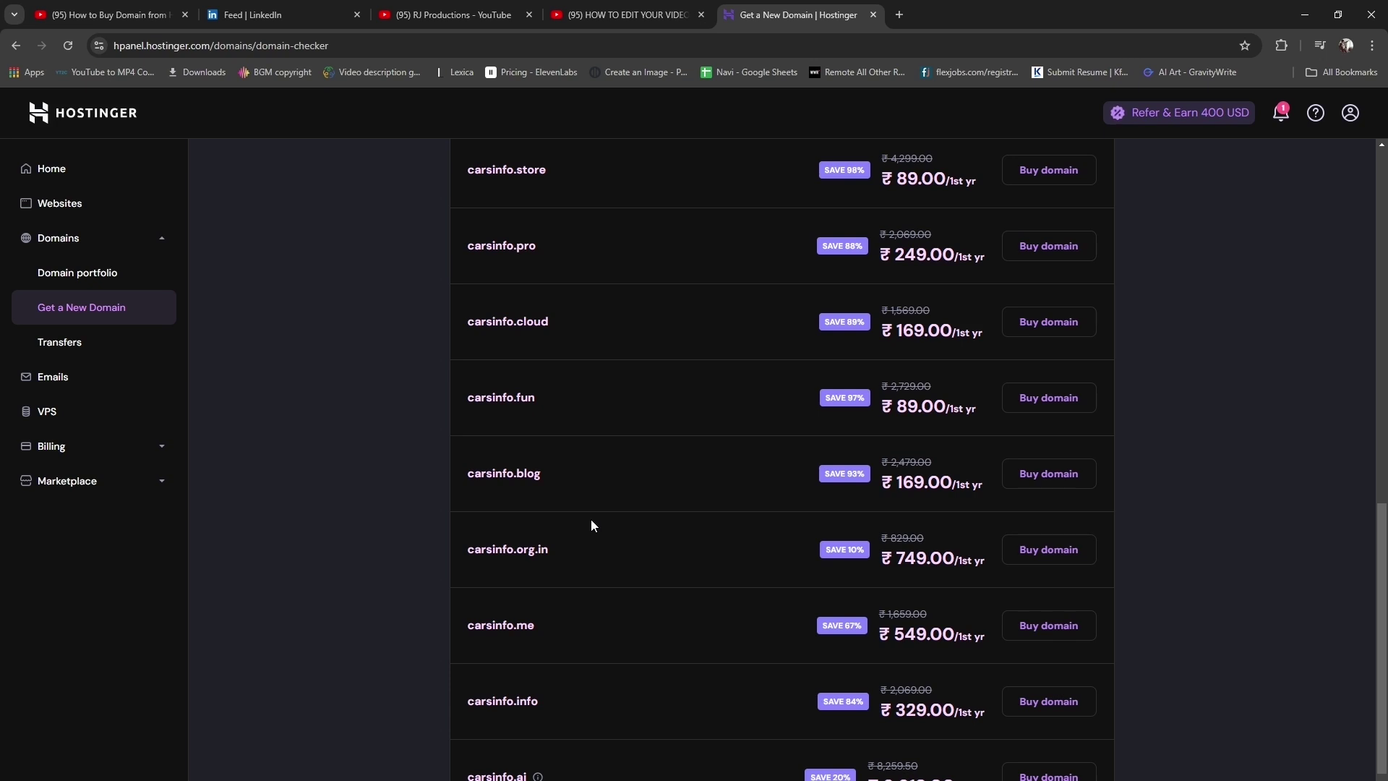
# Replace "info" with "cart" in the domain name and search for carscart.com
pyautogui.scroll(10, 583, 516)
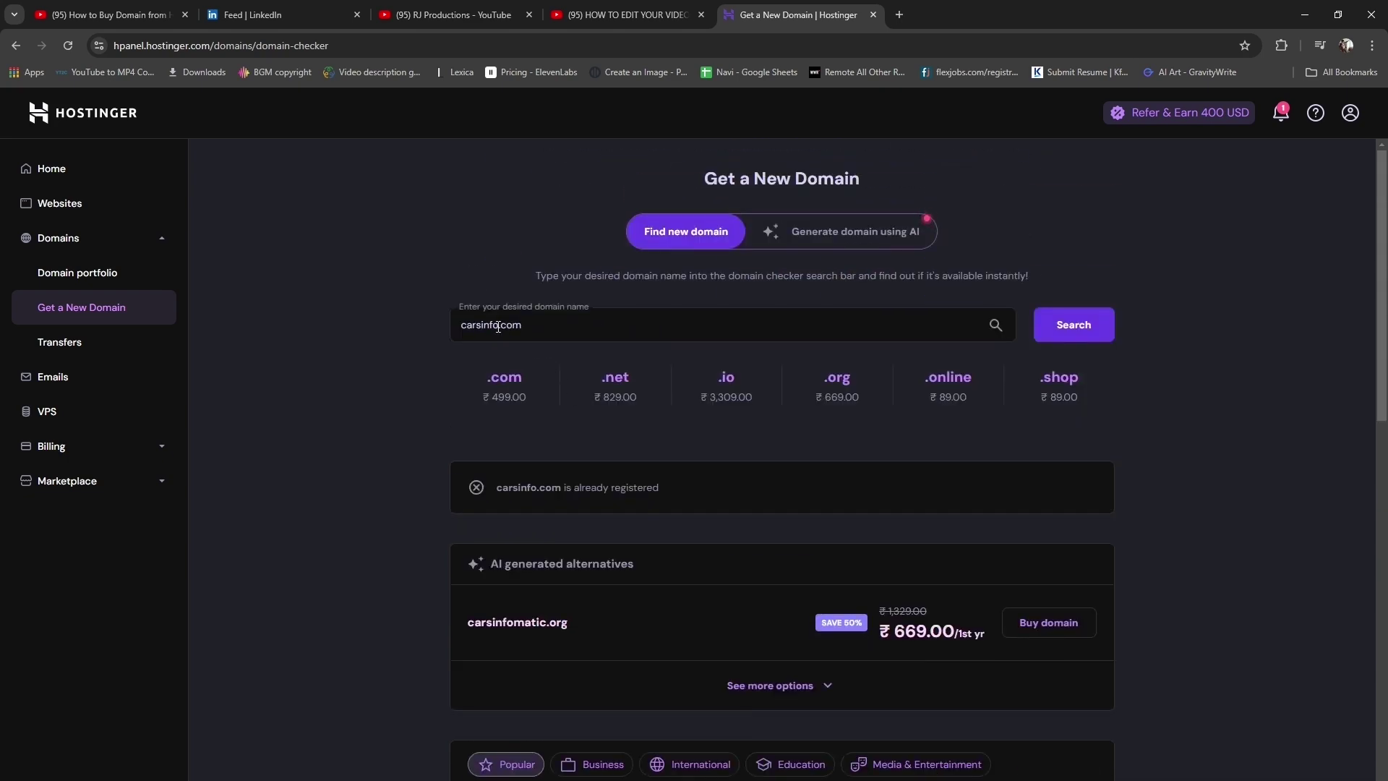
pyautogui.moveTo(497, 327); pyautogui.dragTo(481, 326)
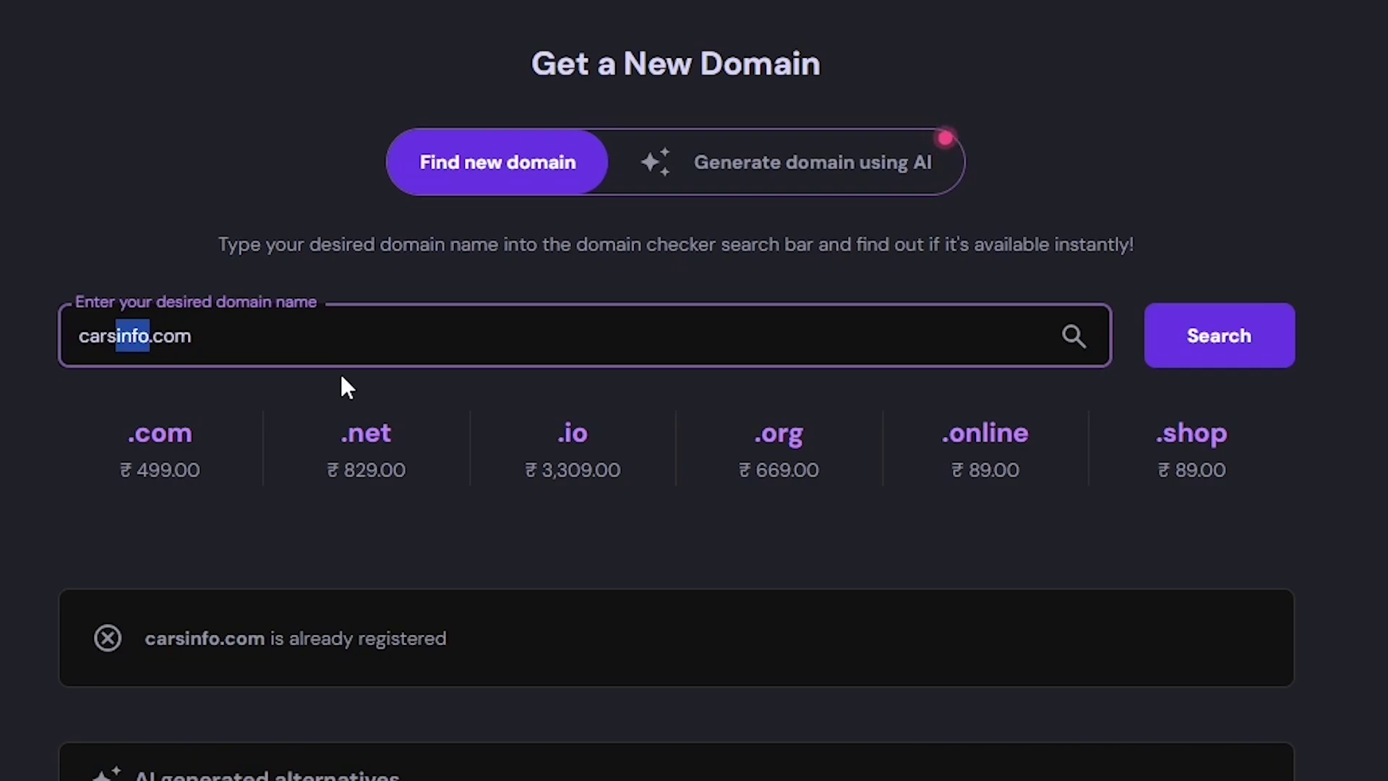
pyautogui.write('cart')
pyautogui.click(1219, 335)
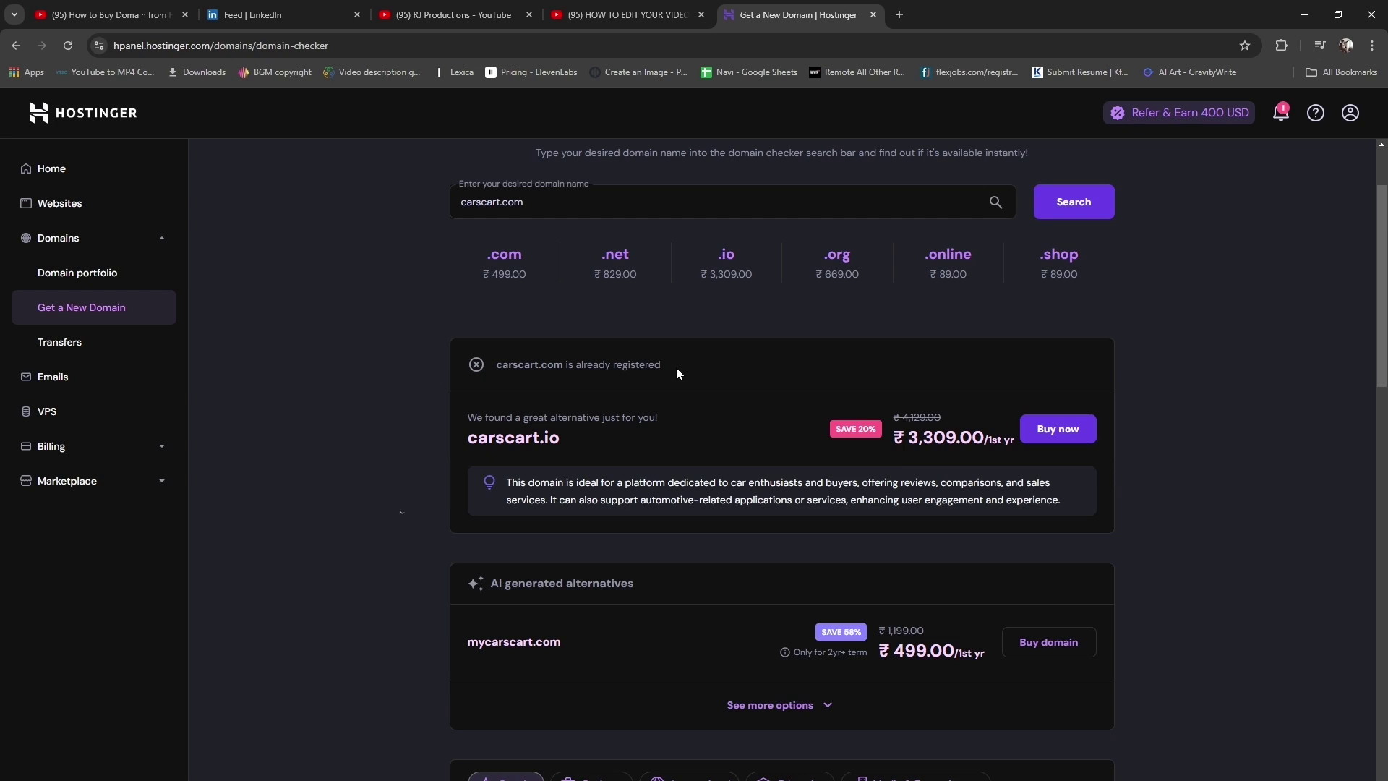
# Select carscart.in for purchase, compare the 3-year, 2-year and 1-year billing periods, and choose 2 years
pyautogui.scroll(-6, 675, 367)
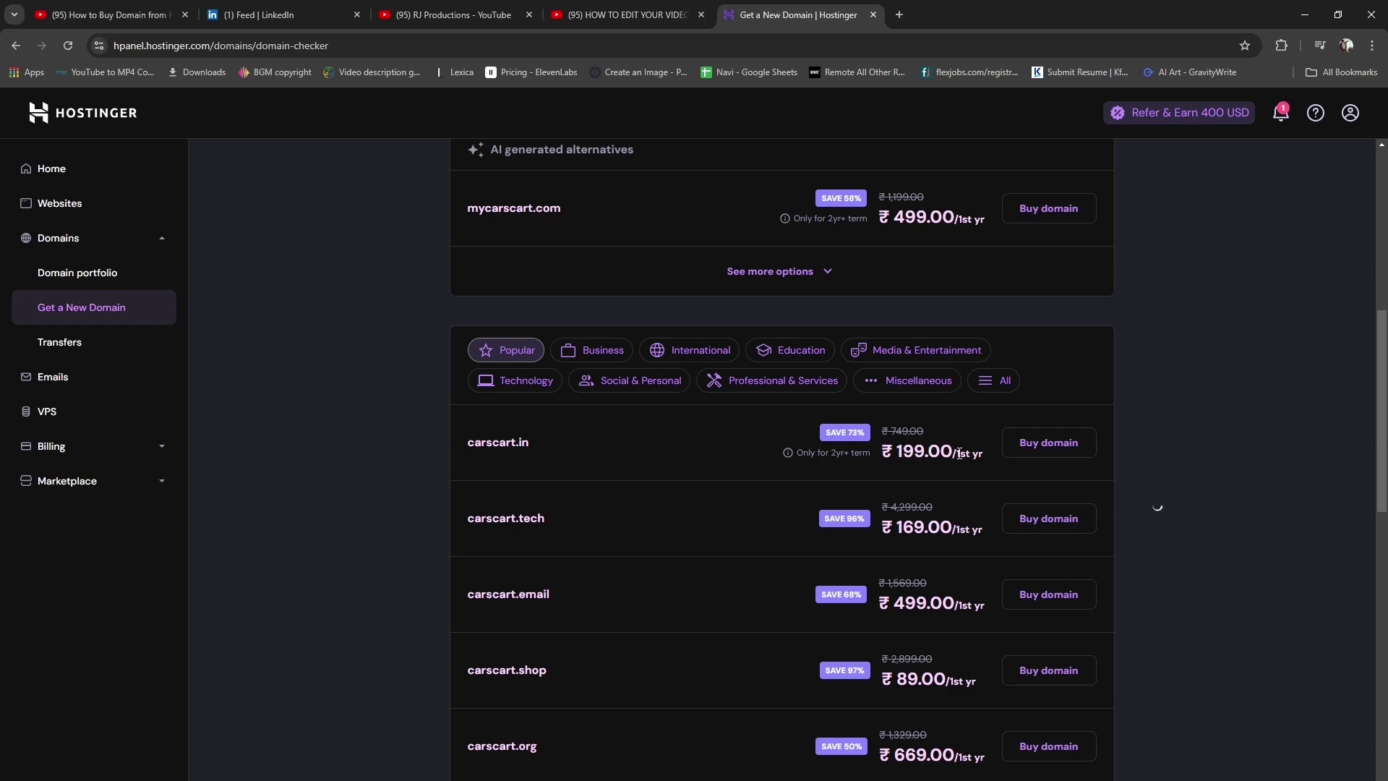
pyautogui.click(1032, 452)
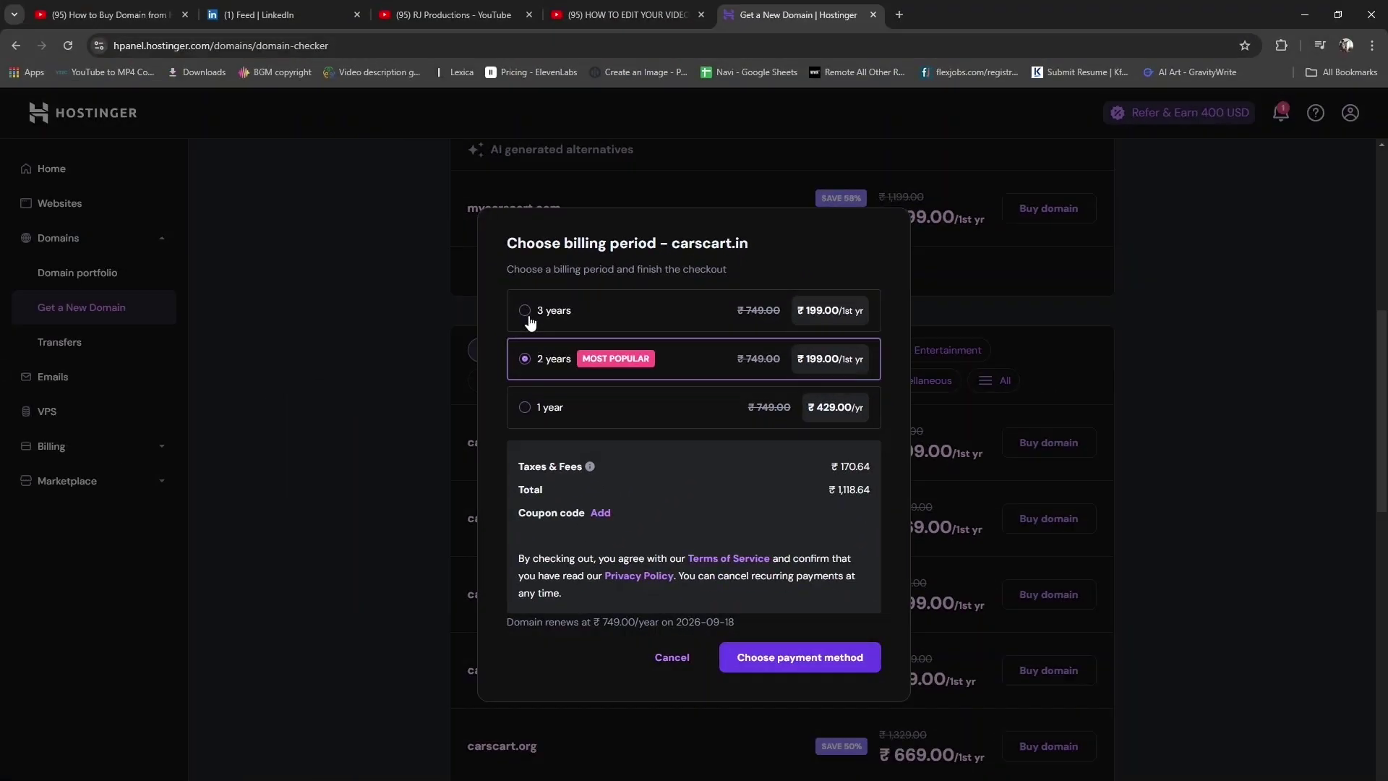
pyautogui.click(186, 459)
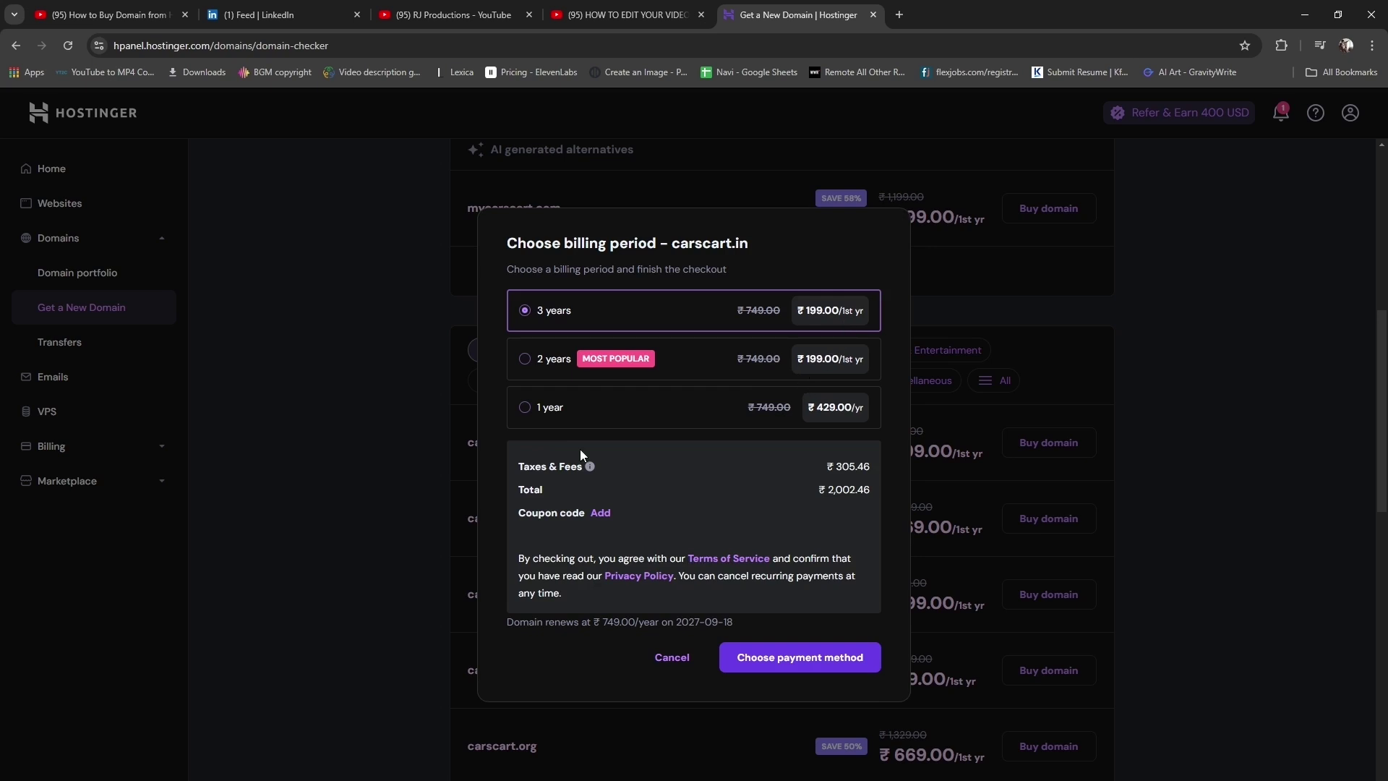
pyautogui.click(525, 359)
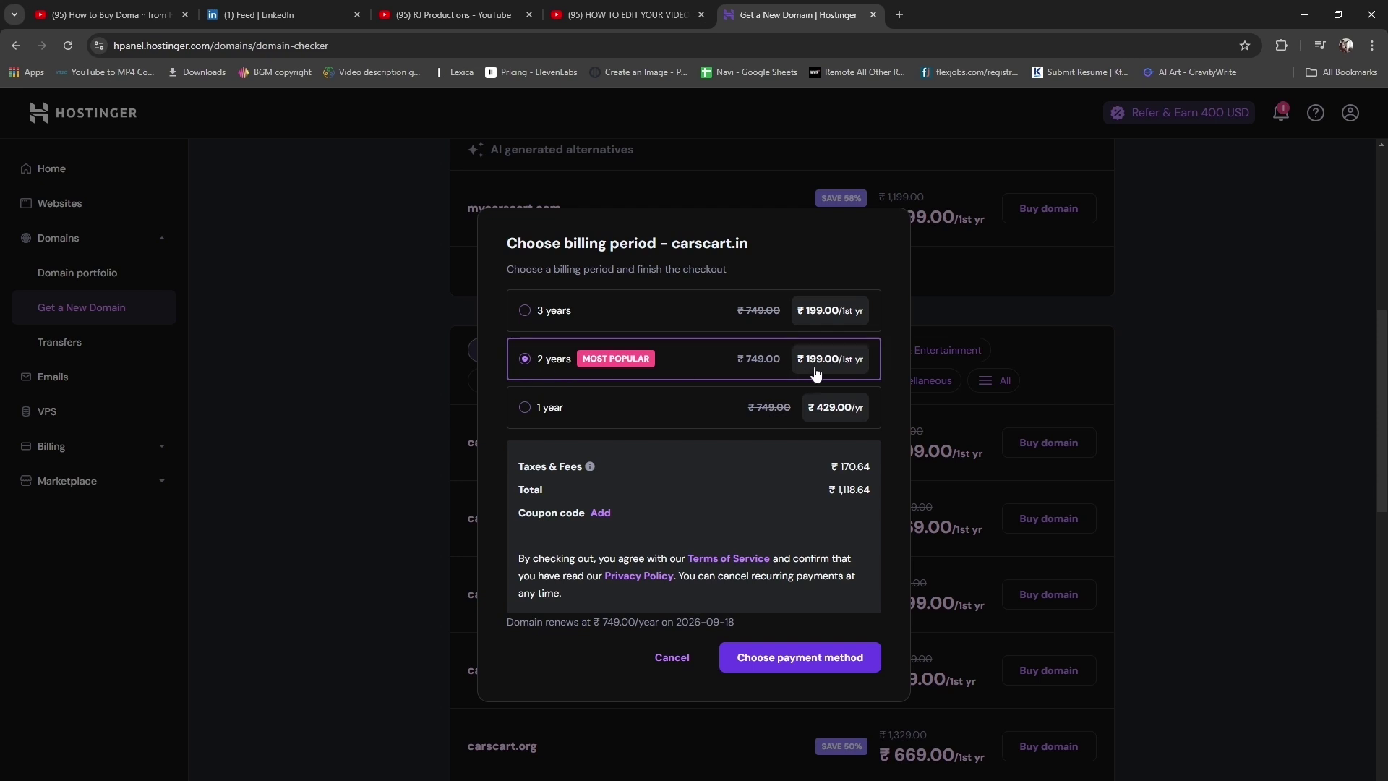
pyautogui.click(525, 409)
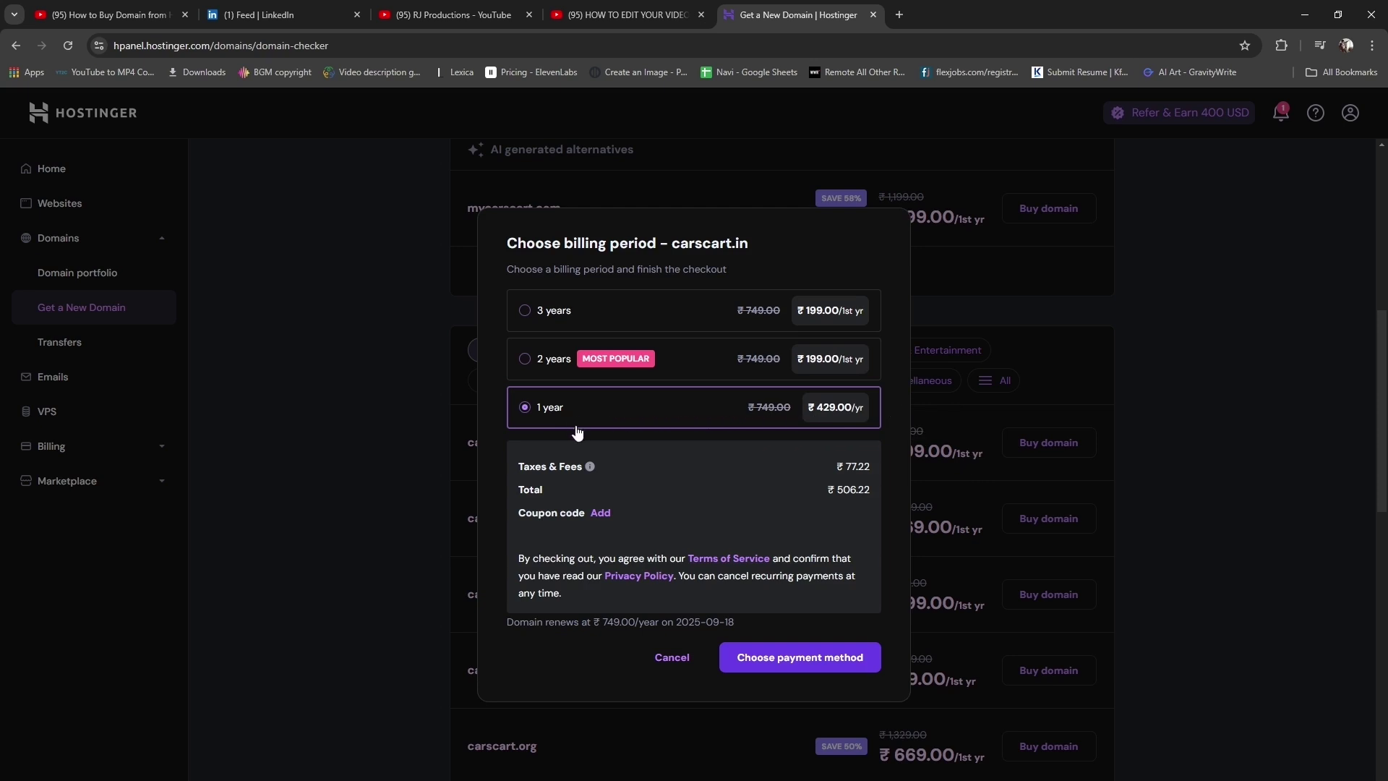
pyautogui.click(525, 359)
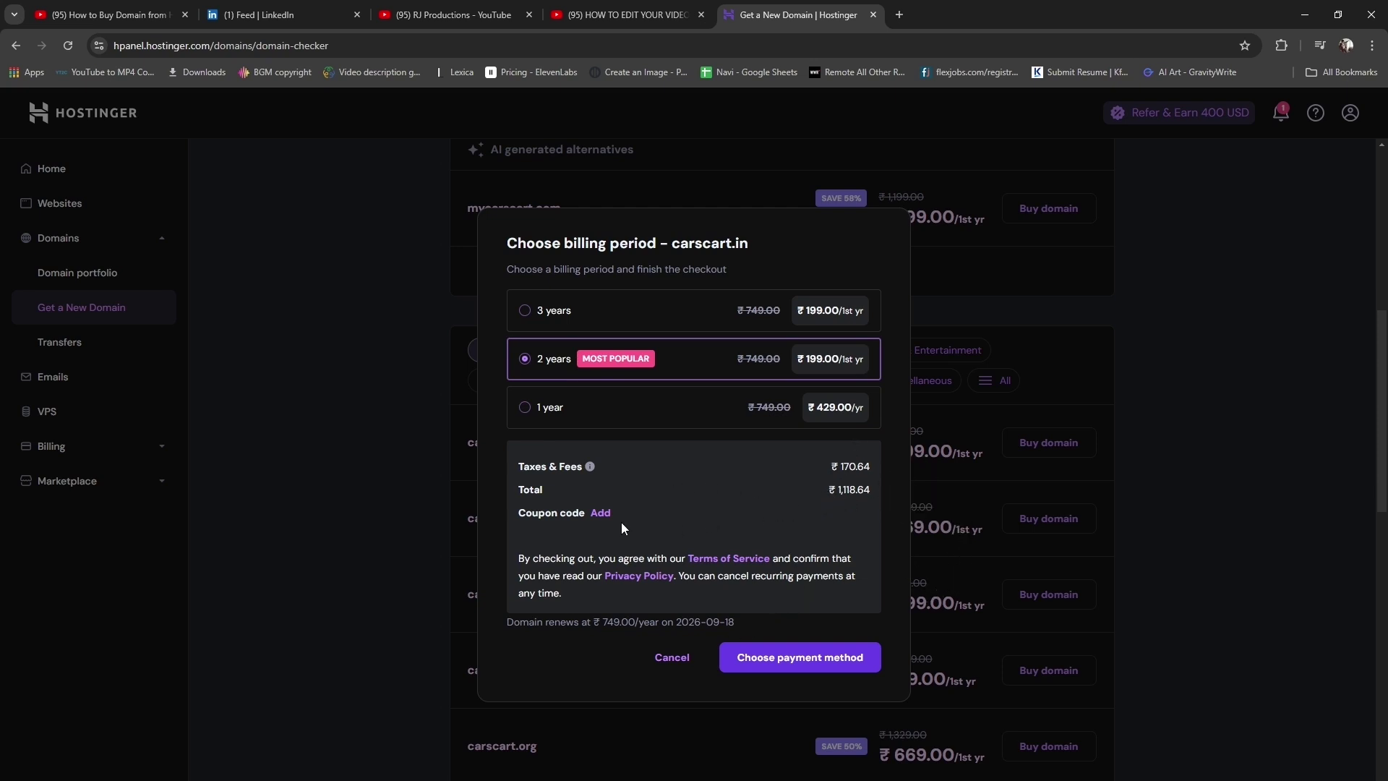
pyautogui.click(599, 515)
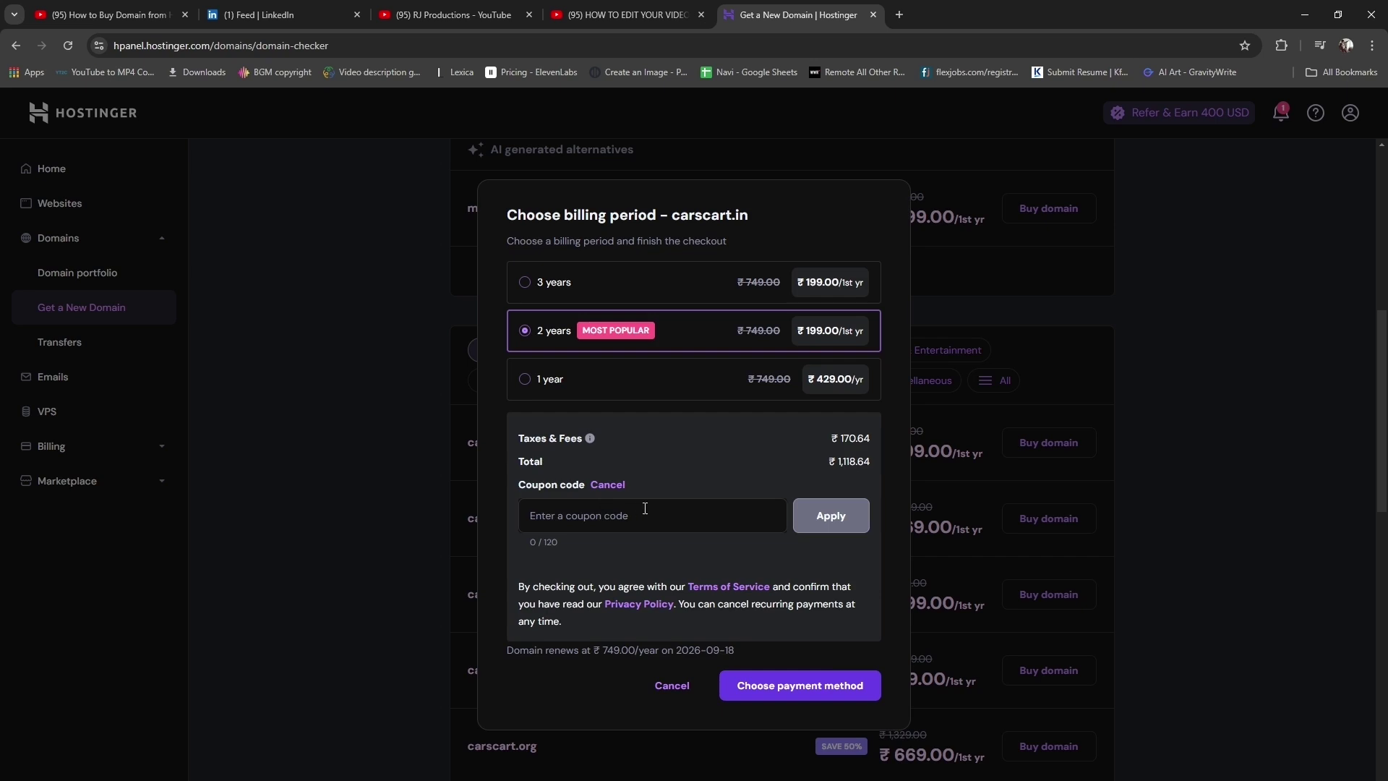
pyautogui.click(603, 529)
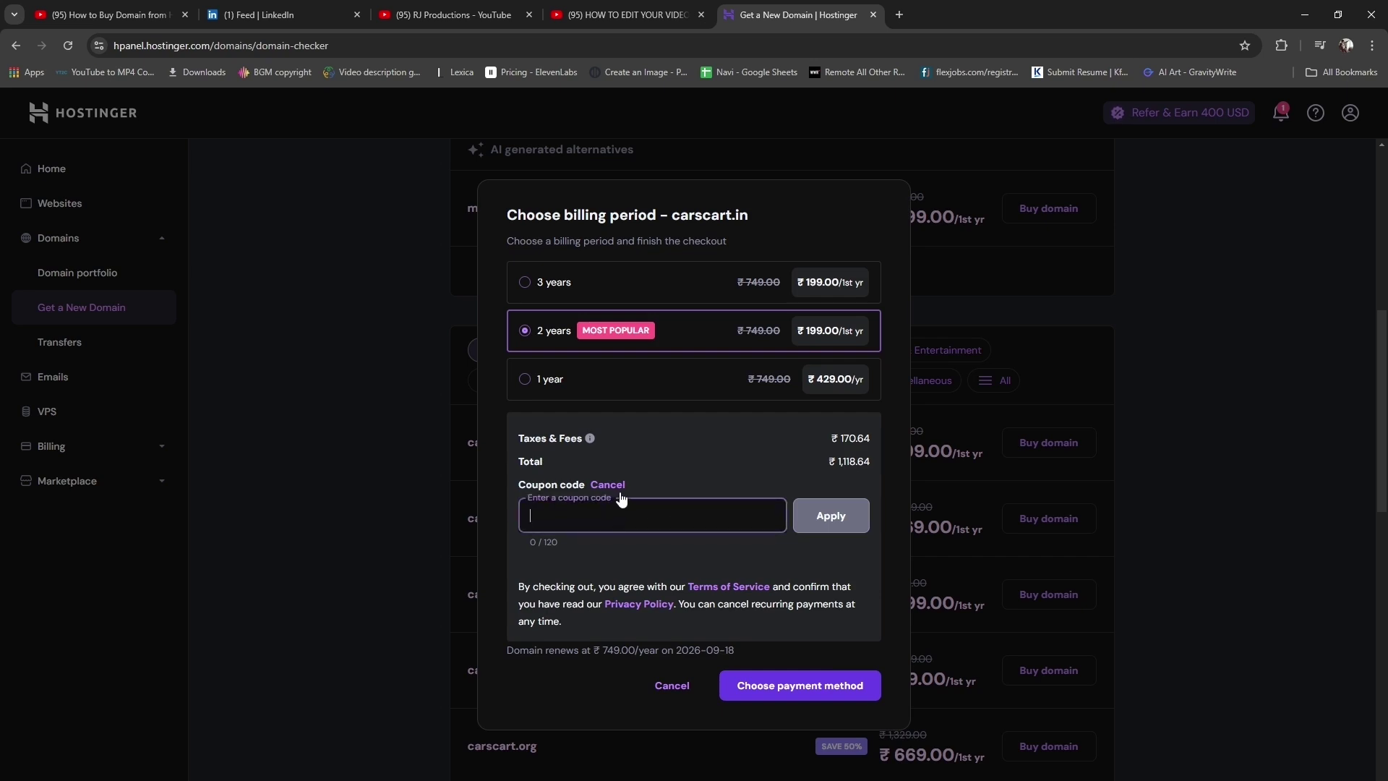
pyautogui.click(609, 486)
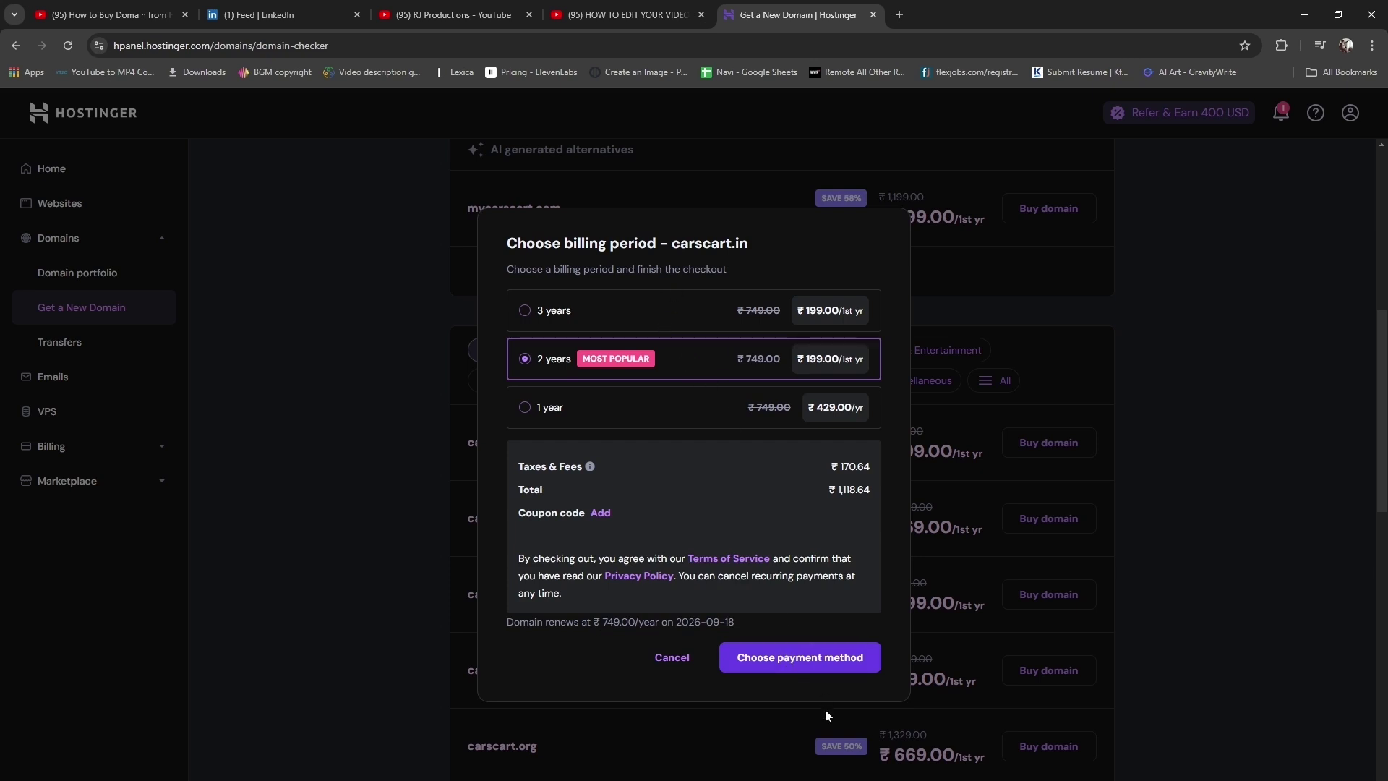
# Proceed to choosing a payment method for the two-year carscart.in order
pyautogui.click(808, 671)
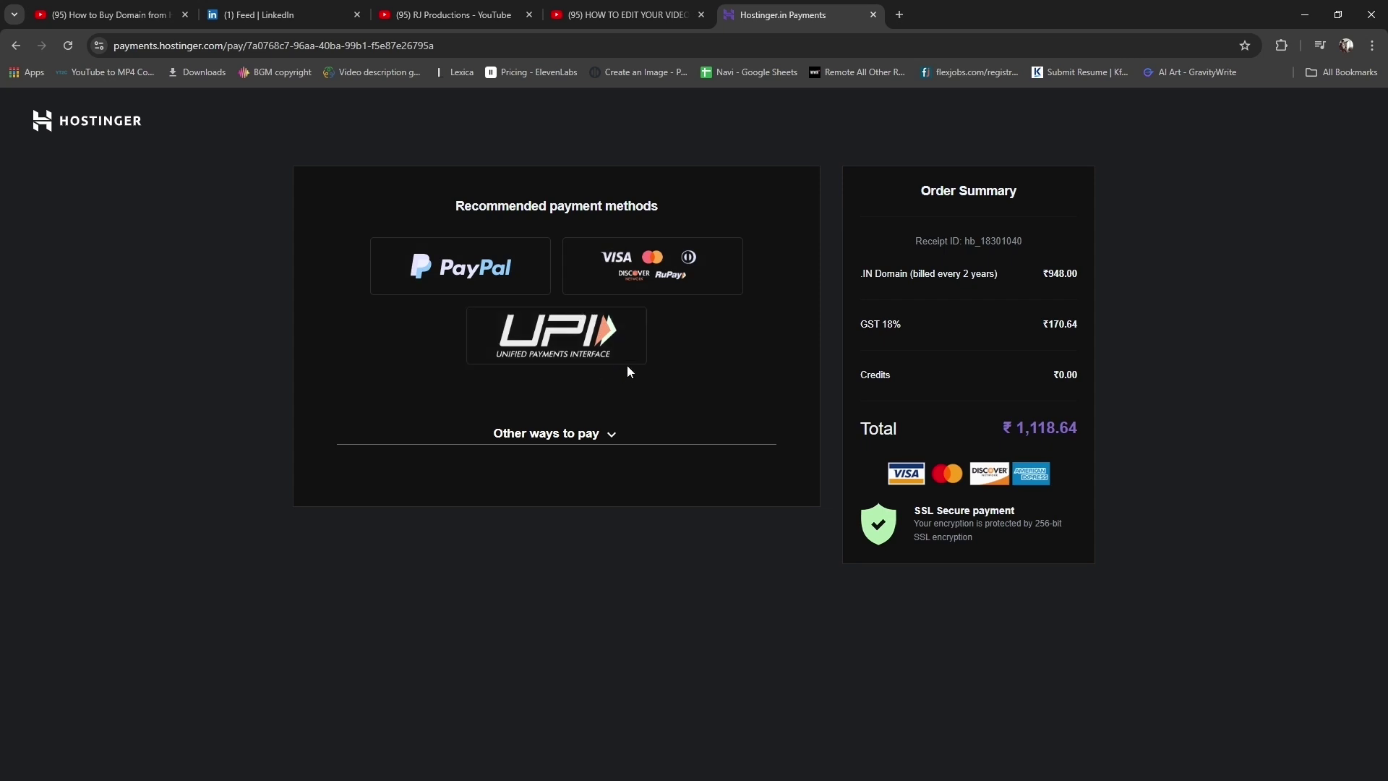
# Choose UPI as the payment method for the domain order and go to the phone and UPI ID fields of its form
pyautogui.click(583, 343)
pyautogui.click(512, 314)
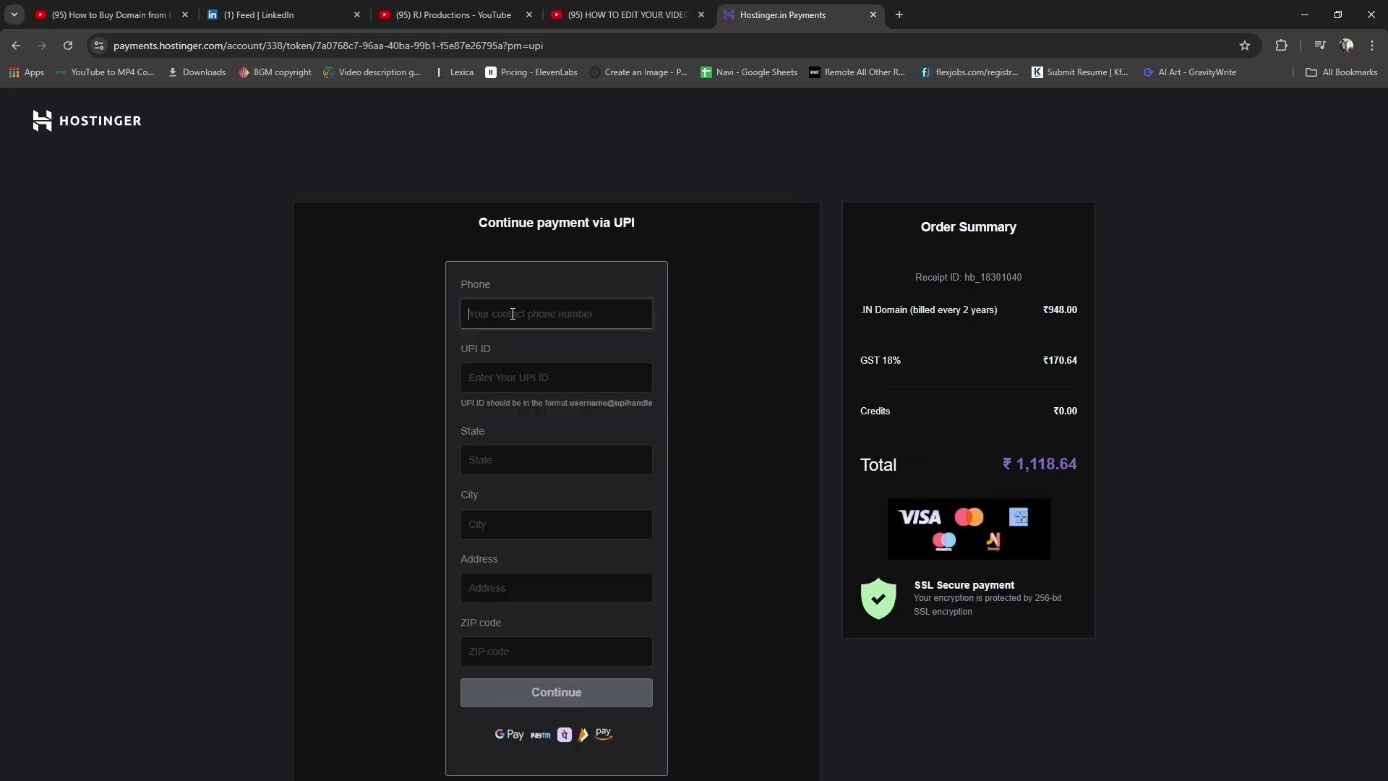
pyautogui.click(515, 378)
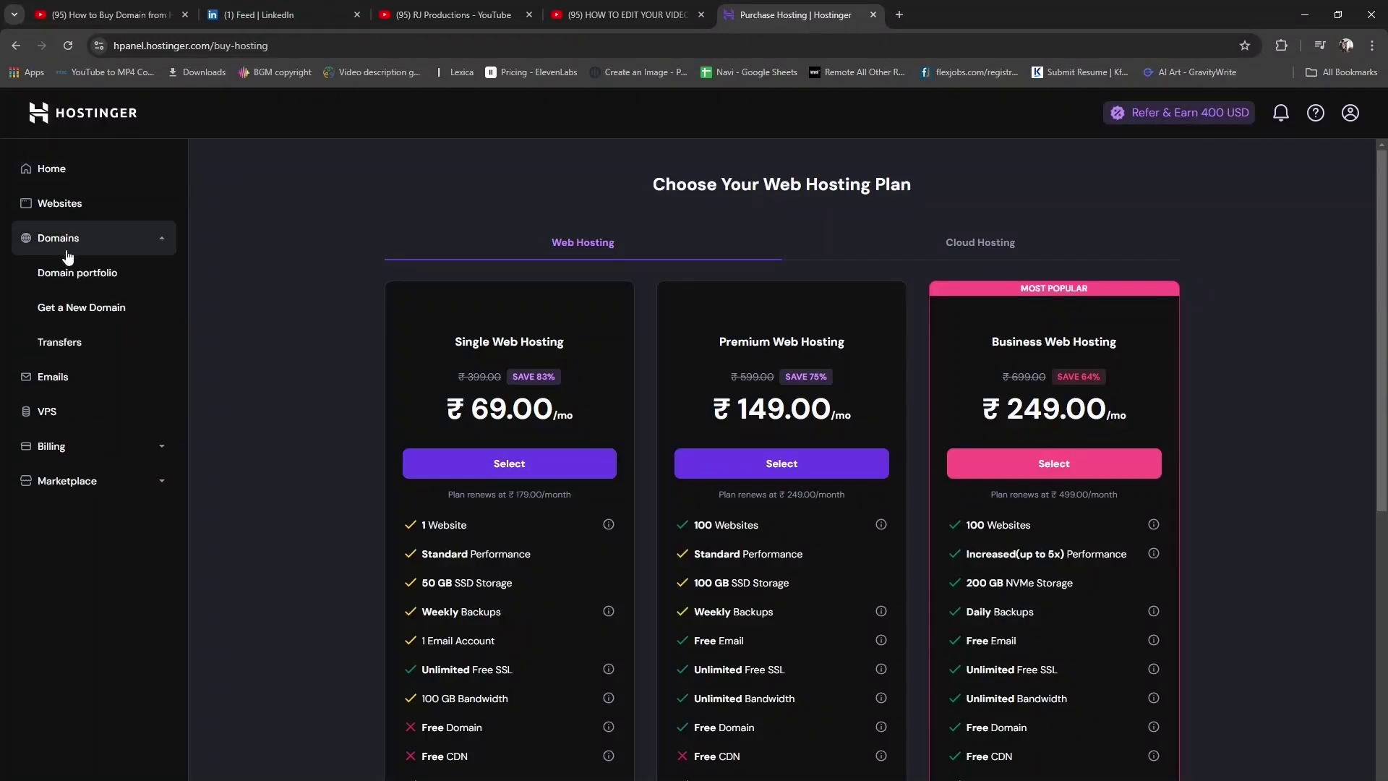
# Compare the web hosting plans, select Premium Web Hosting with the 48-month billing period, and proceed to choosing a payment method
pyautogui.click(71, 208)
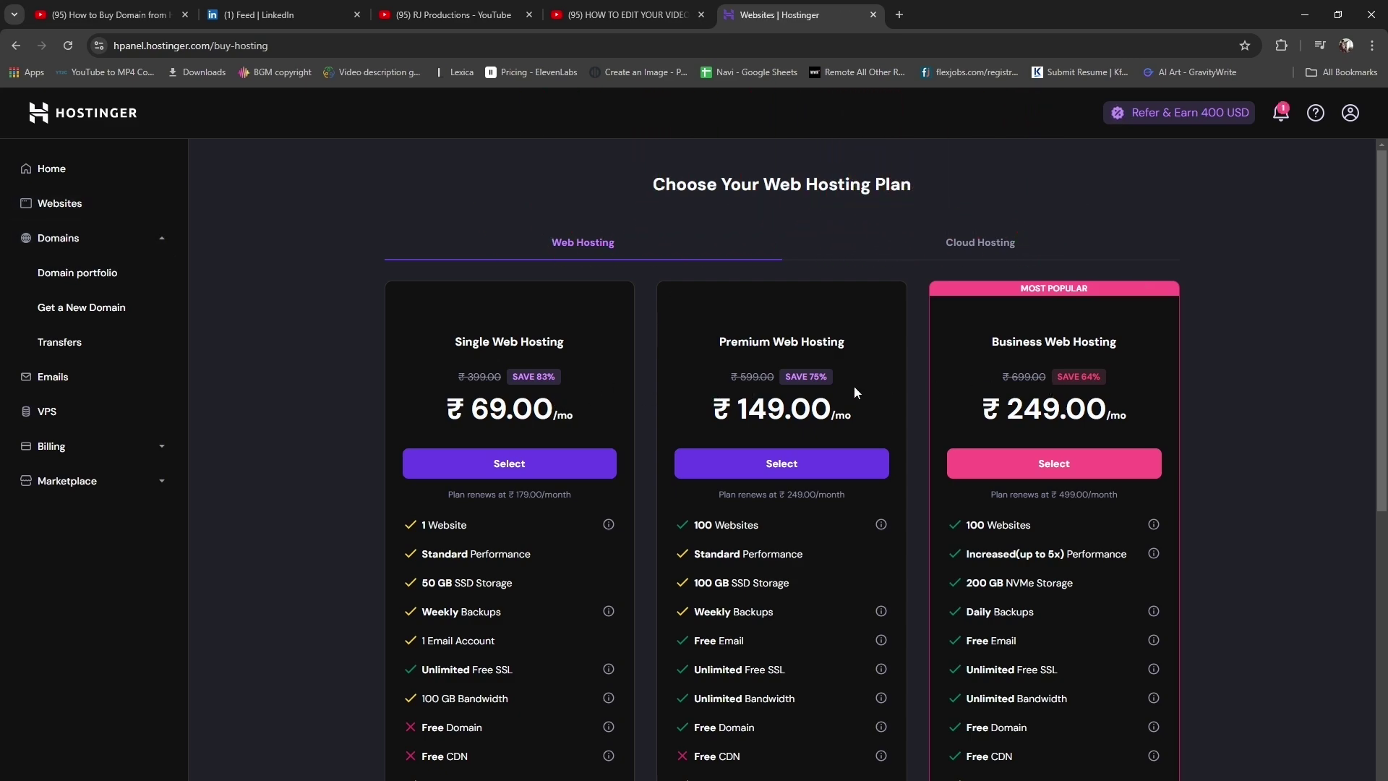
pyautogui.scroll(-2, 795, 325)
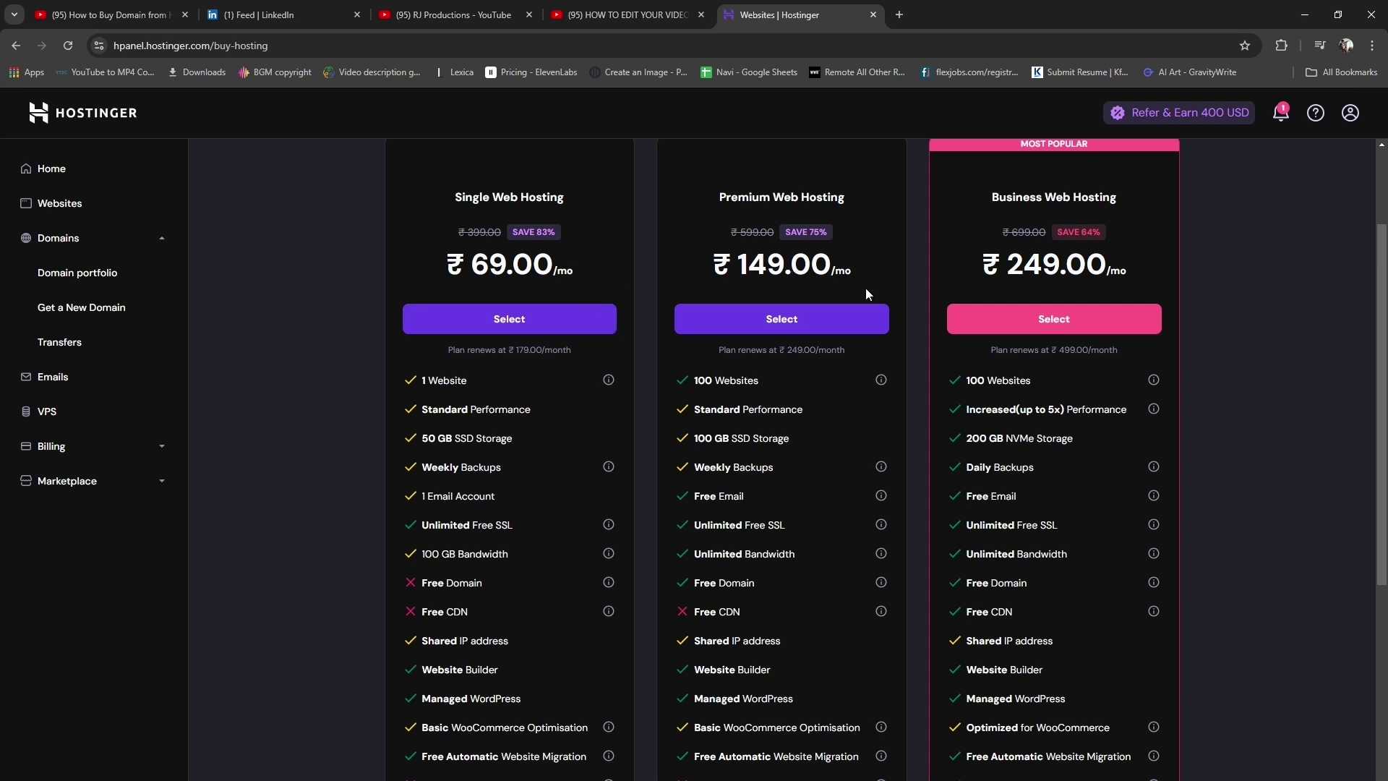
pyautogui.click(771, 320)
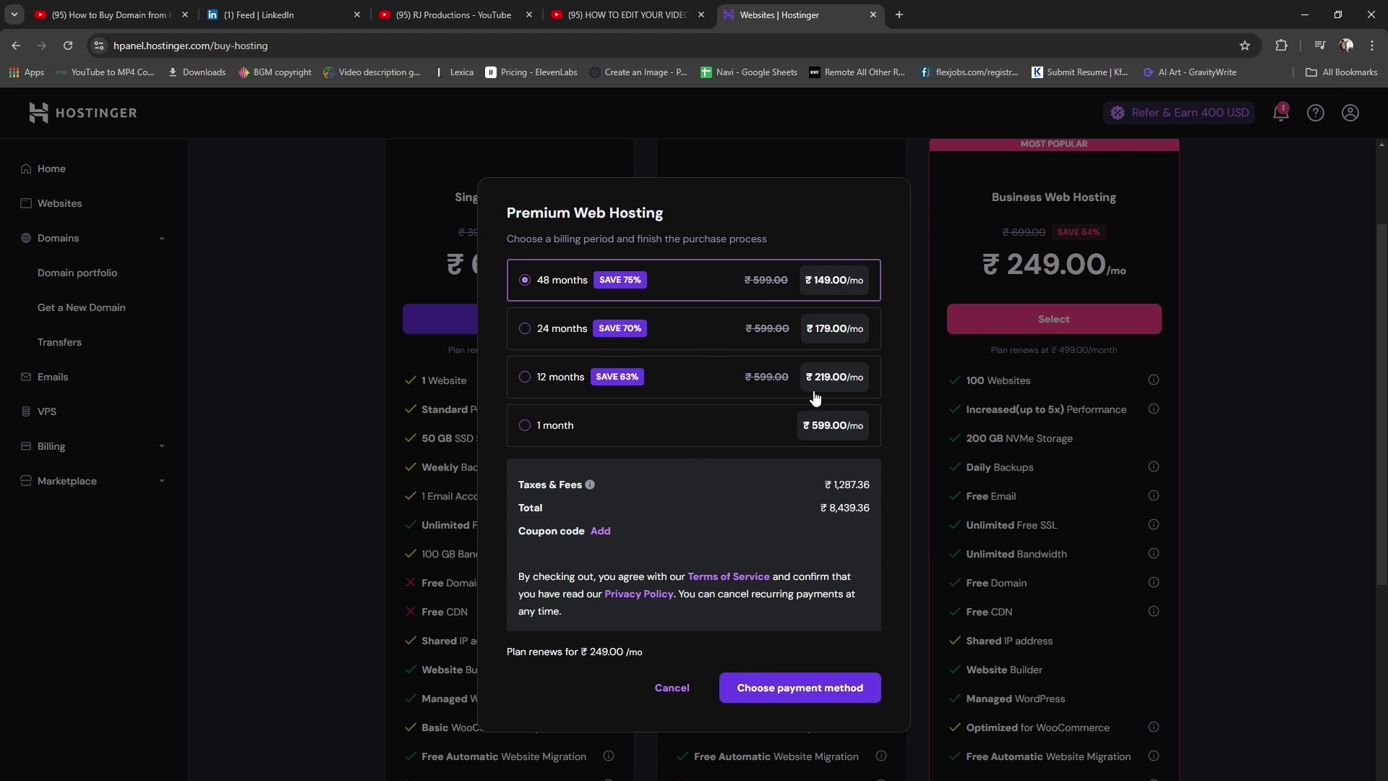
pyautogui.click(801, 684)
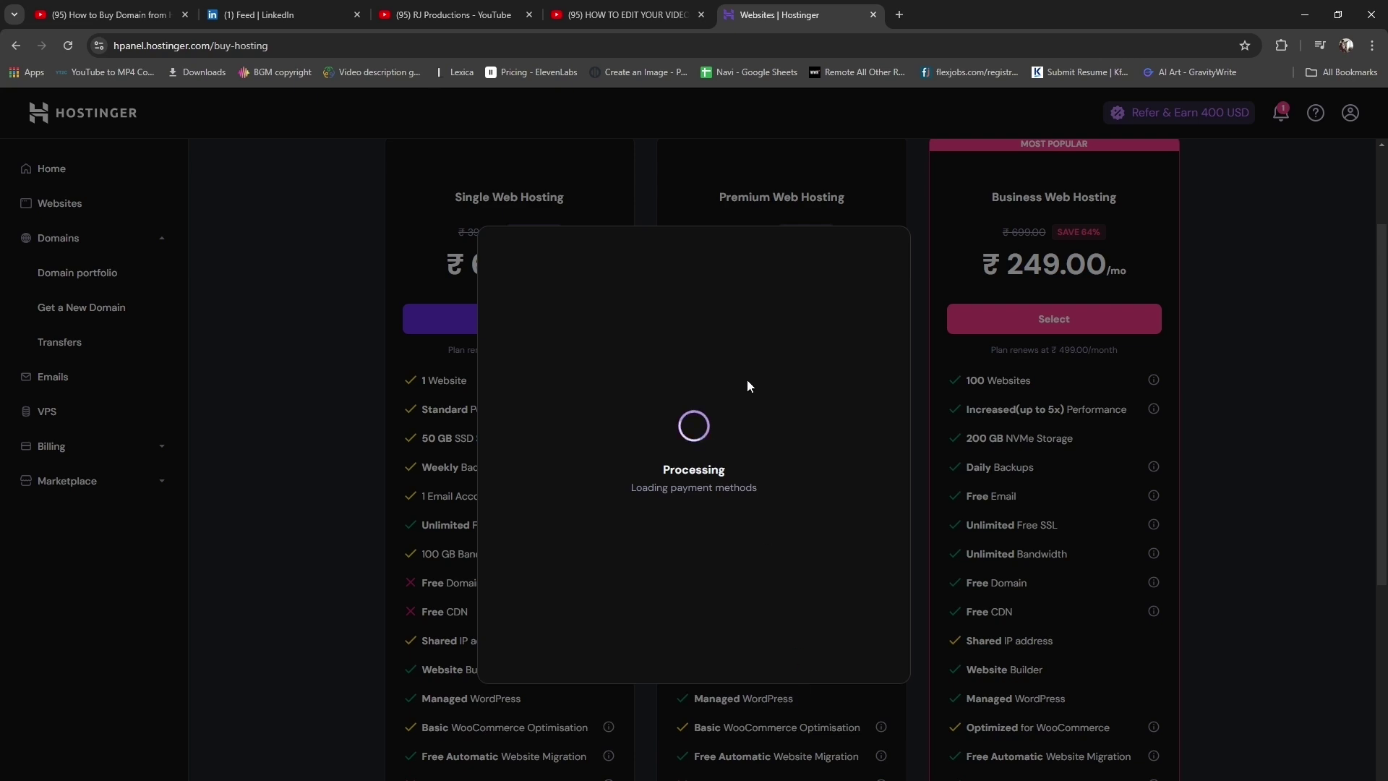